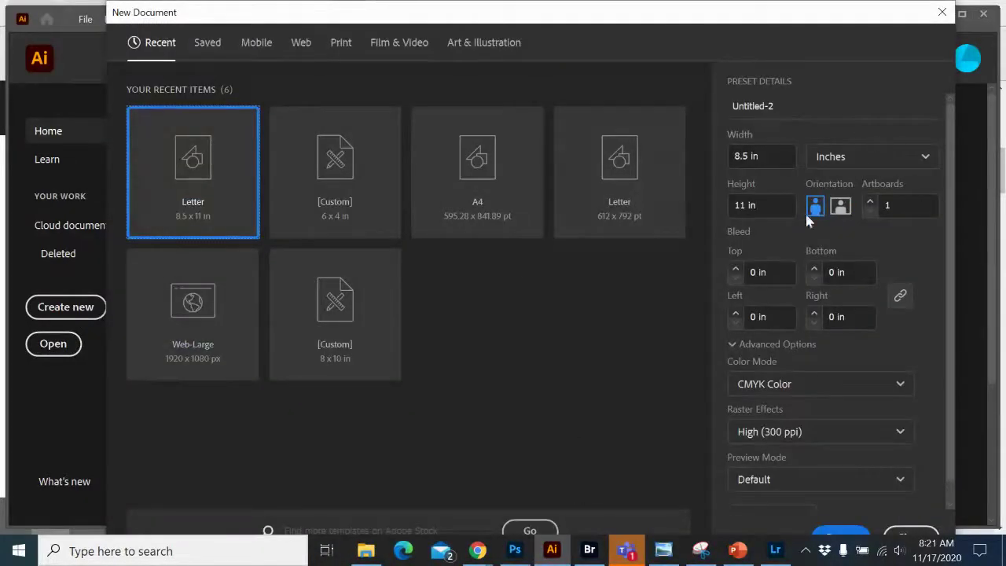
# Create a new portrait Letter print document measured in inches, 8.5 by 11 in, with CMYK color
pyautogui.scroll(-1, 828, 187)
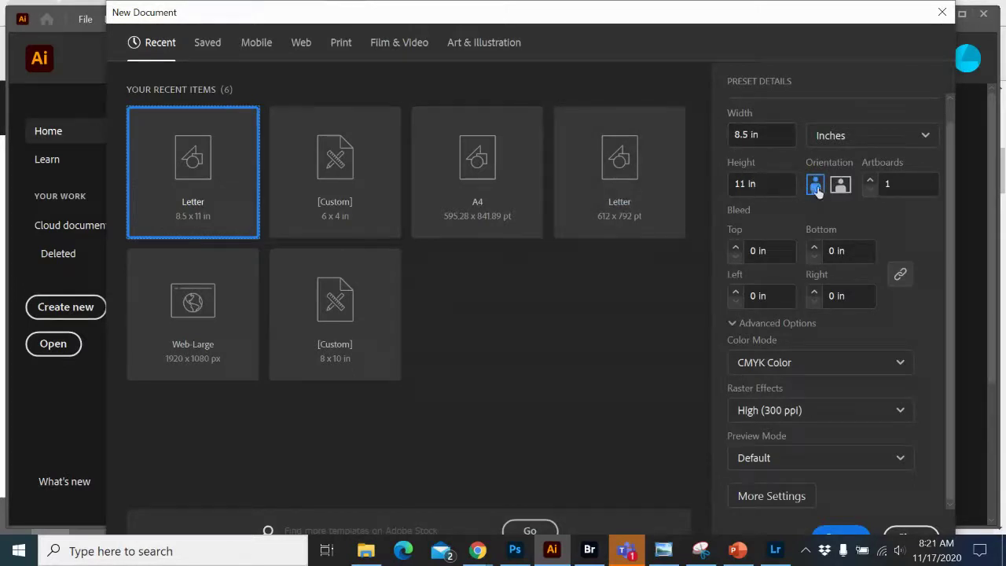
pyautogui.click(343, 44)
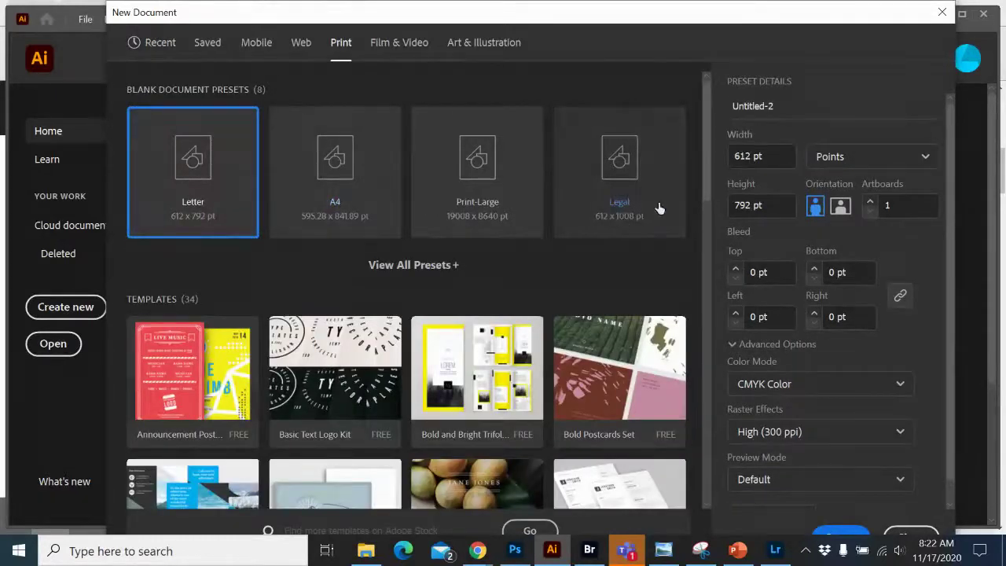
pyautogui.click(872, 163)
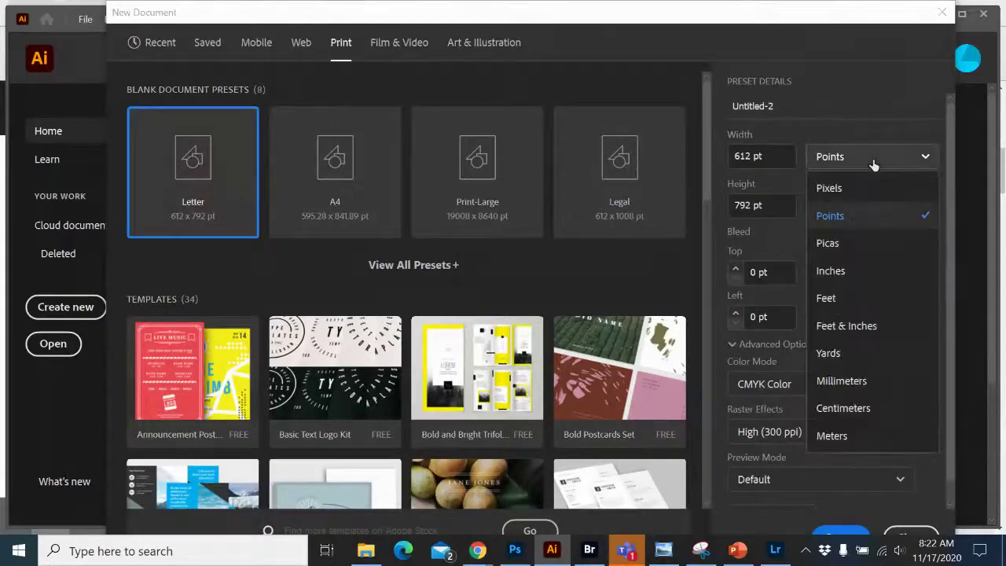
pyautogui.click(847, 269)
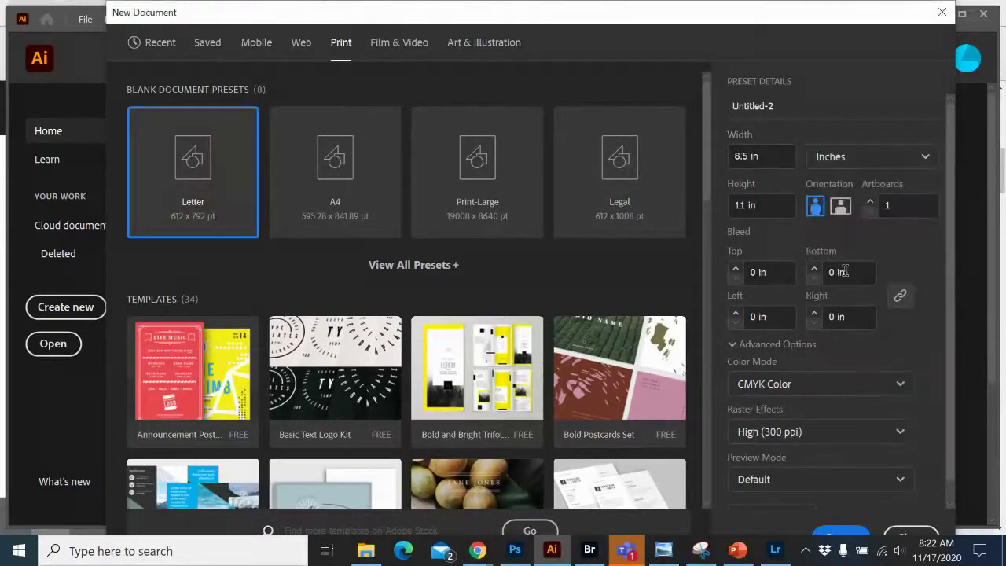
pyautogui.click(855, 532)
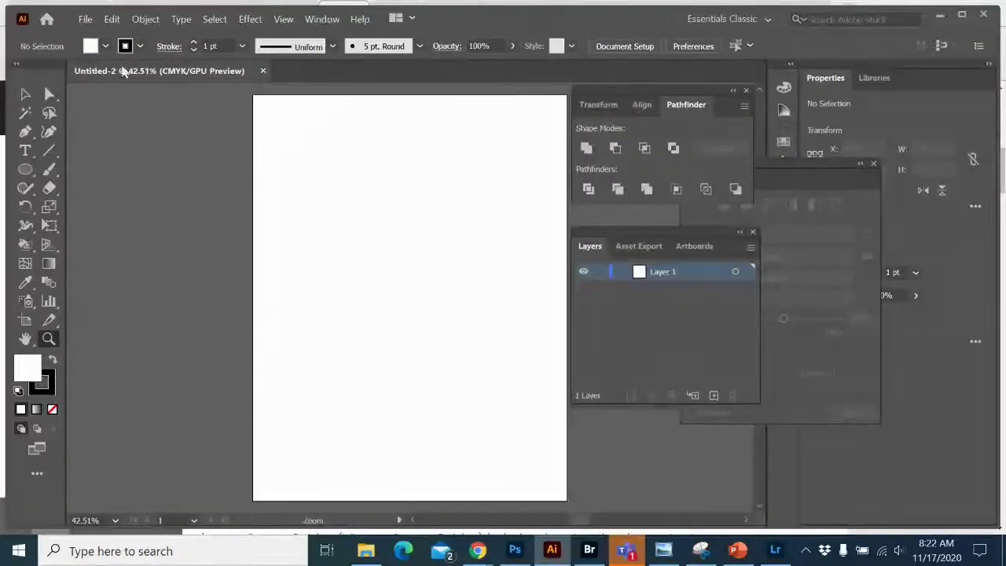
# Place the pear drawing IMG_E4800 from the Desktop folder onto the artboard
pyautogui.click(87, 20)
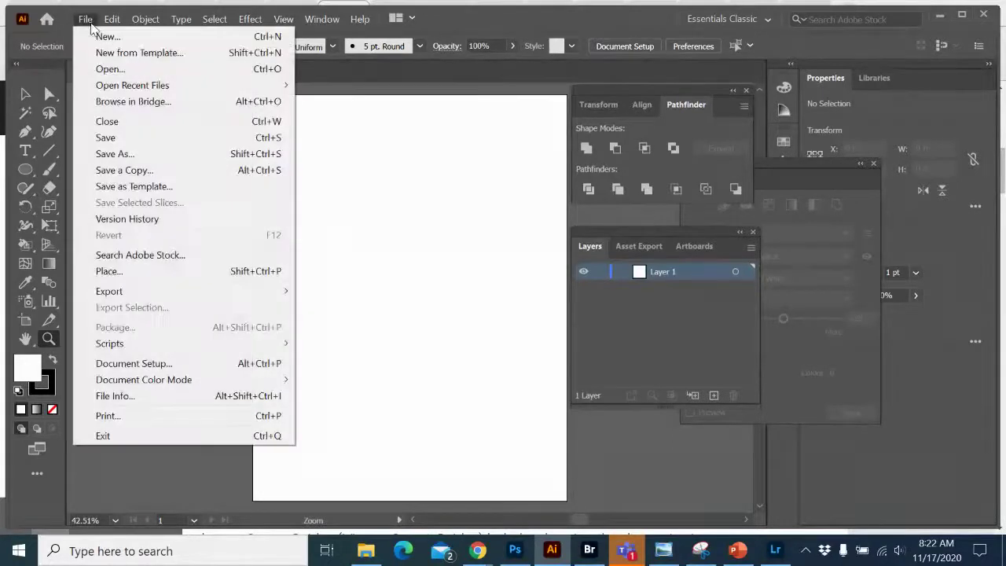
pyautogui.click(113, 272)
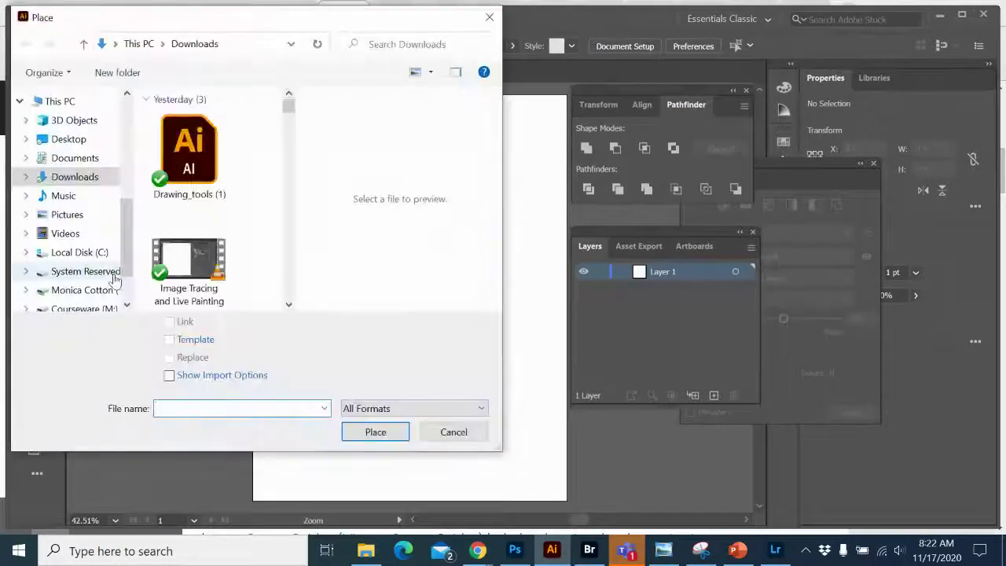
pyautogui.click(70, 141)
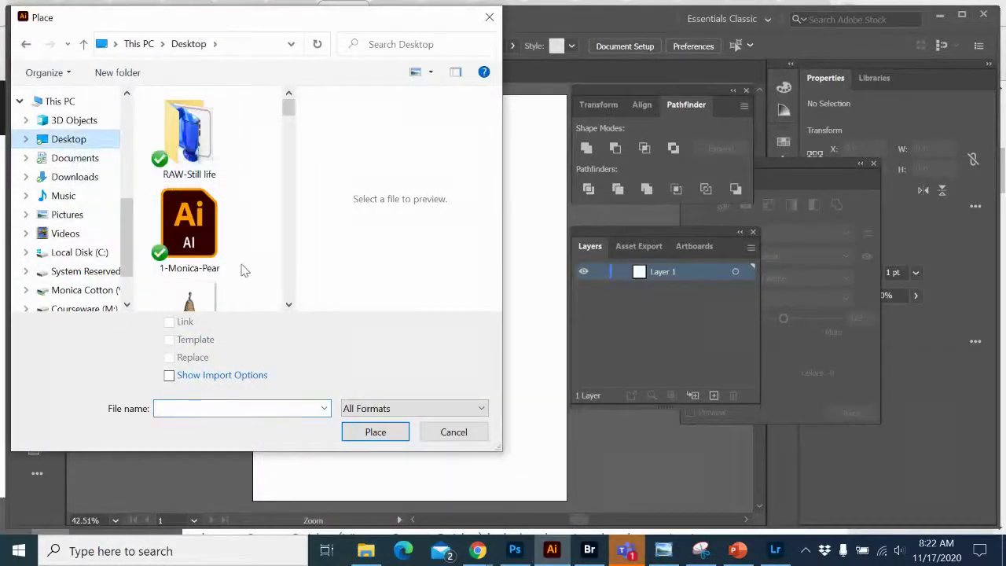
pyautogui.scroll(-2, 241, 269)
pyautogui.scroll(-8, 241, 269)
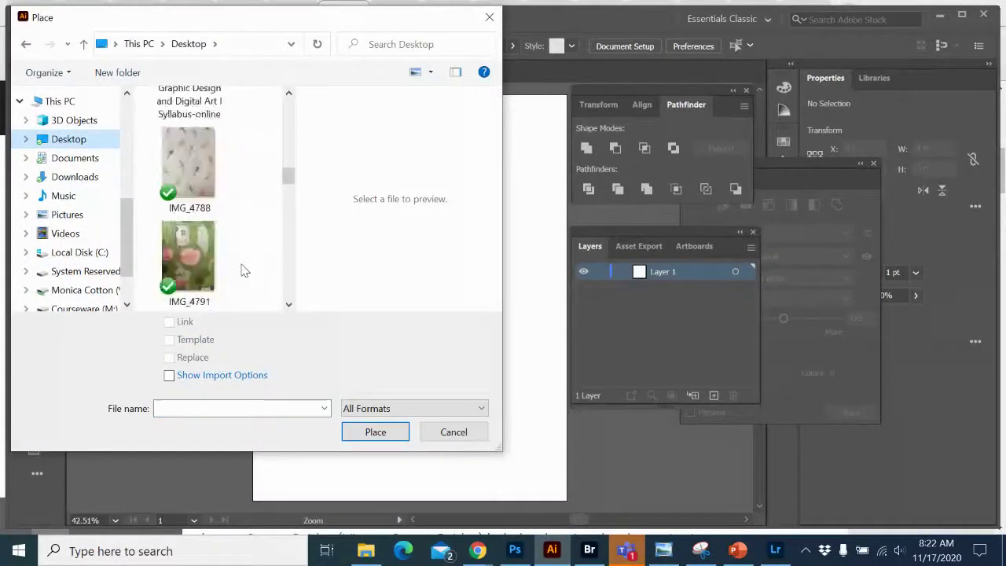
pyautogui.scroll(-5, 242, 270)
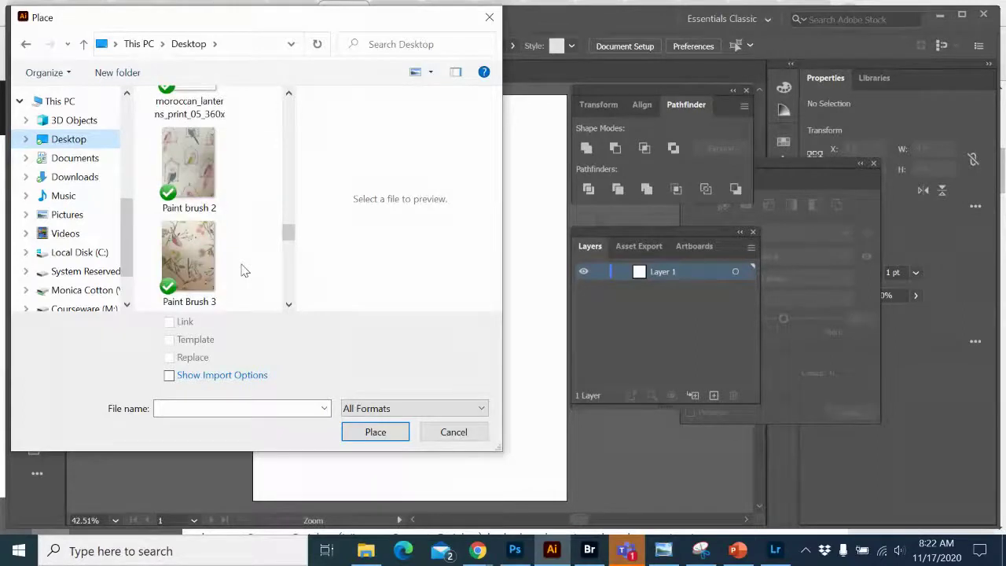
pyautogui.scroll(2, 241, 269)
pyautogui.scroll(1, 242, 270)
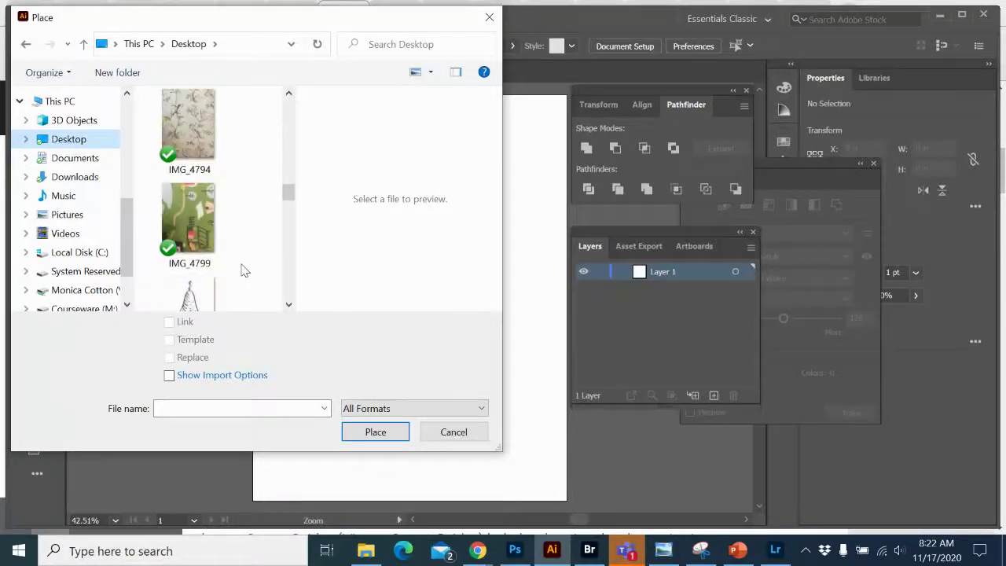
pyautogui.click(196, 297)
pyautogui.click(386, 434)
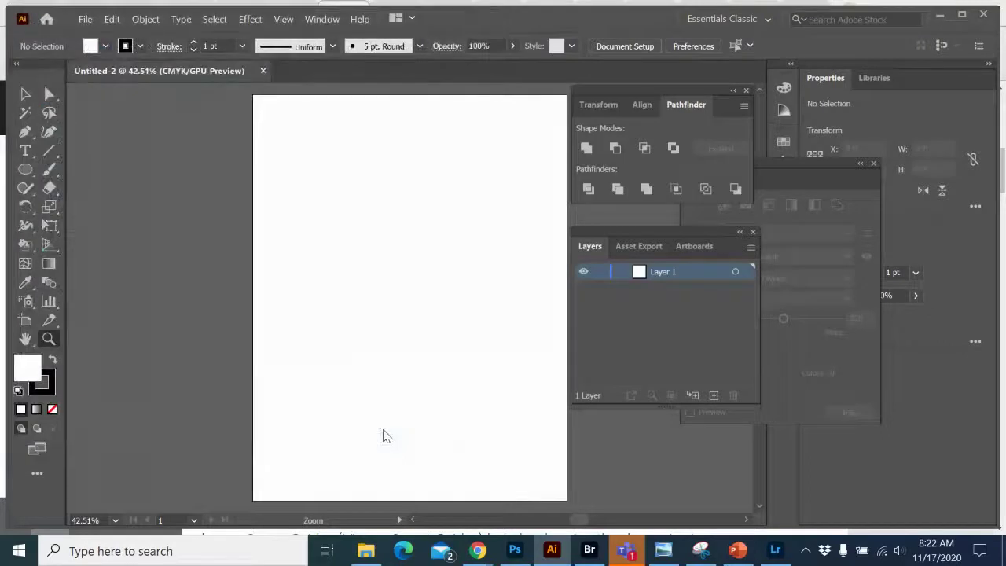
pyautogui.click(391, 265)
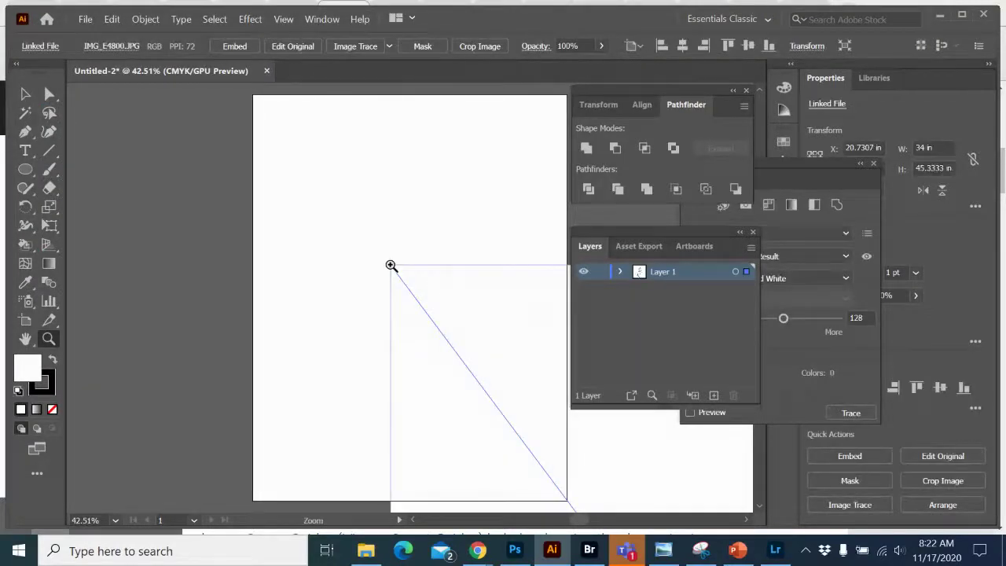
# Scale the oversized pear image down to about 4.77 by 6.36 in so its lower corner meets the artboard's corner
pyautogui.hotkey('ctrl', '-')
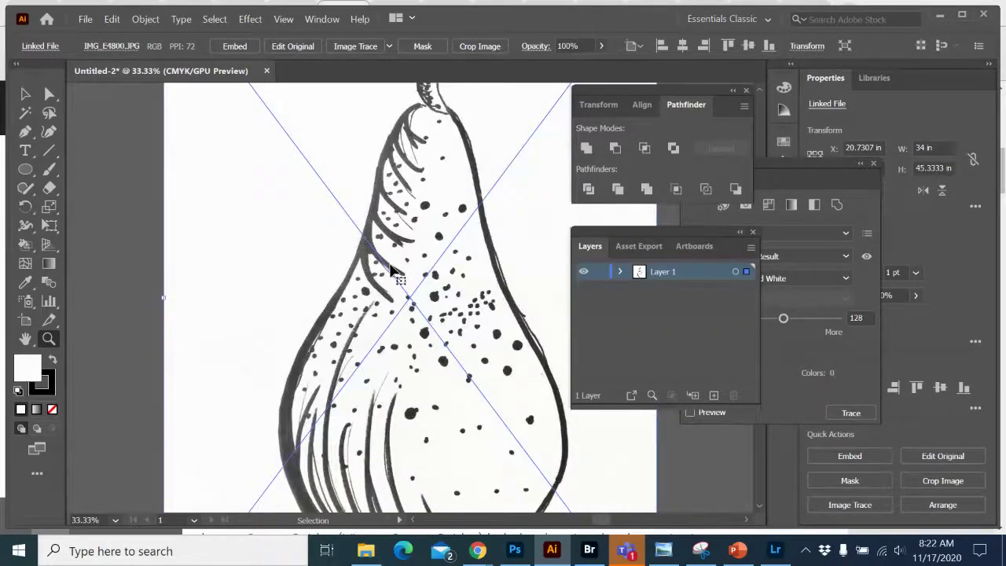
pyautogui.hotkey('ctrl', '-')
pyautogui.hotkey('ctrl', '-')
pyautogui.hotkey('ctrl', '-')
pyautogui.hotkey('ctrl', '-')
pyautogui.hotkey('ctrl', '-')
pyautogui.hotkey('ctrl', '-')
pyautogui.hotkey('ctrl', '-')
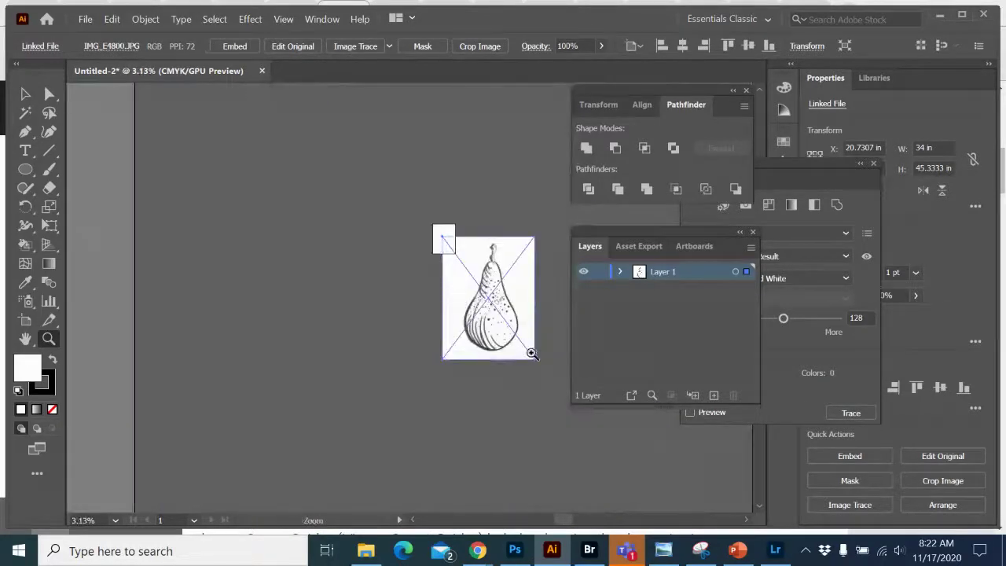
pyautogui.click(25, 95)
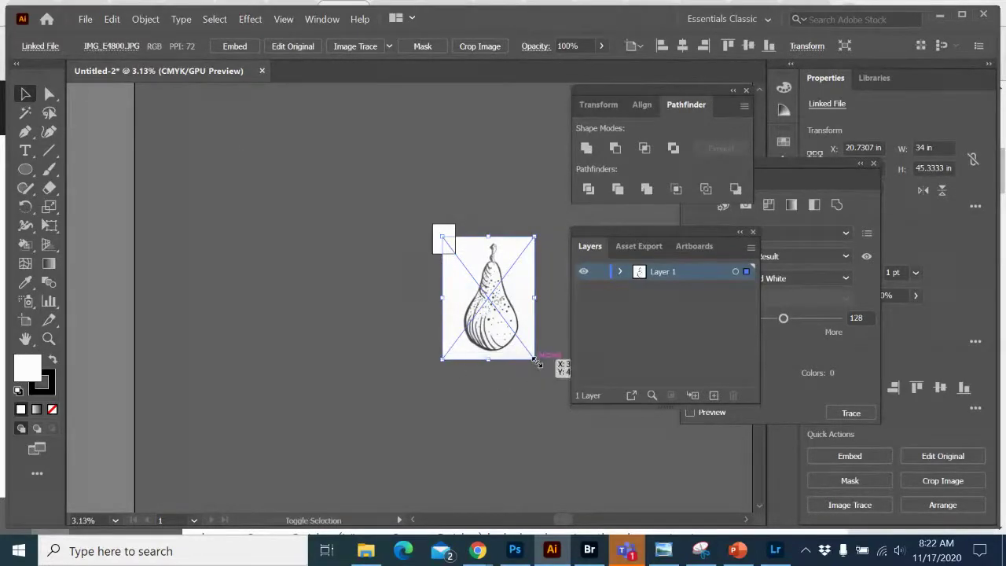
pyautogui.moveTo(536, 362); pyautogui.dragTo(456, 253)
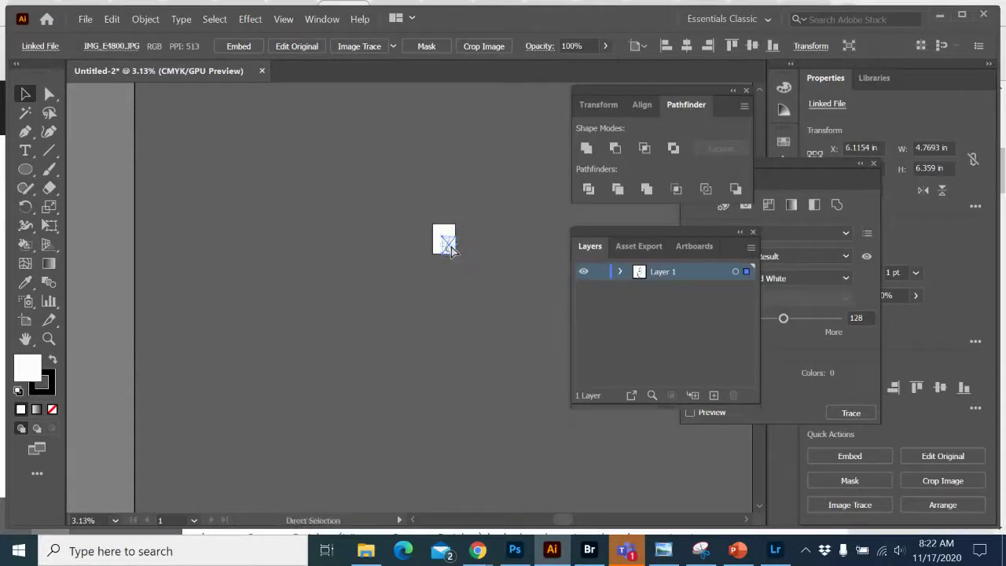
# Enlarge the pear image to about 8.04 by 10.71 in, position it to fill the artboard, and leave it selected
pyautogui.hotkey('ctrl', '0')
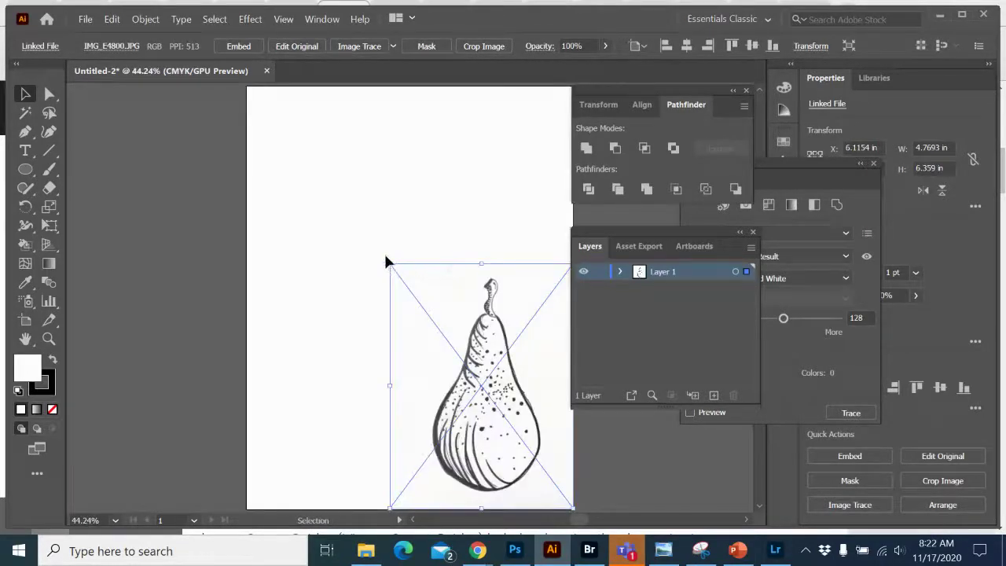
pyautogui.moveTo(390, 265); pyautogui.dragTo(264, 96)
pyautogui.moveTo(432, 259); pyautogui.dragTo(422, 256)
pyautogui.click(201, 243)
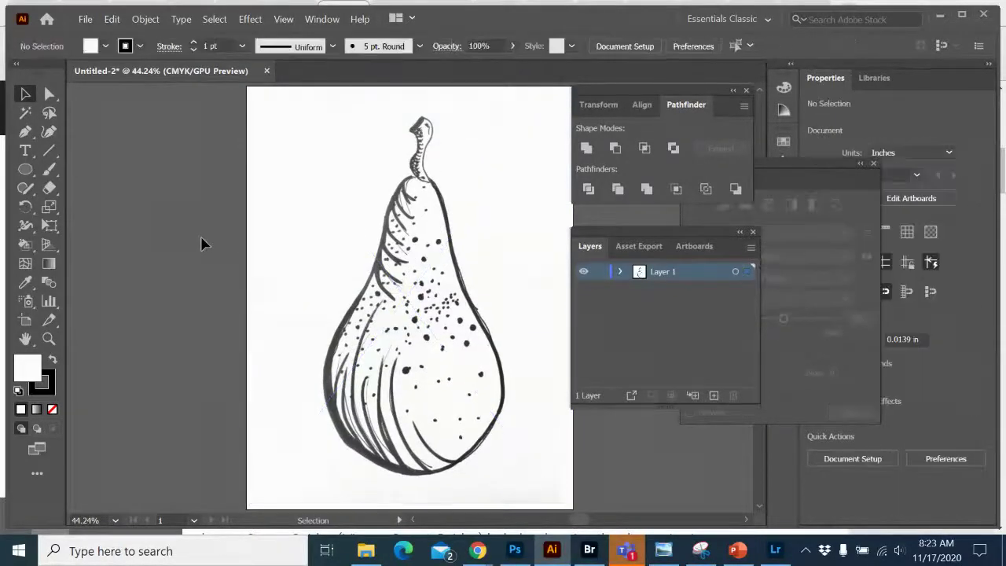
pyautogui.click(369, 324)
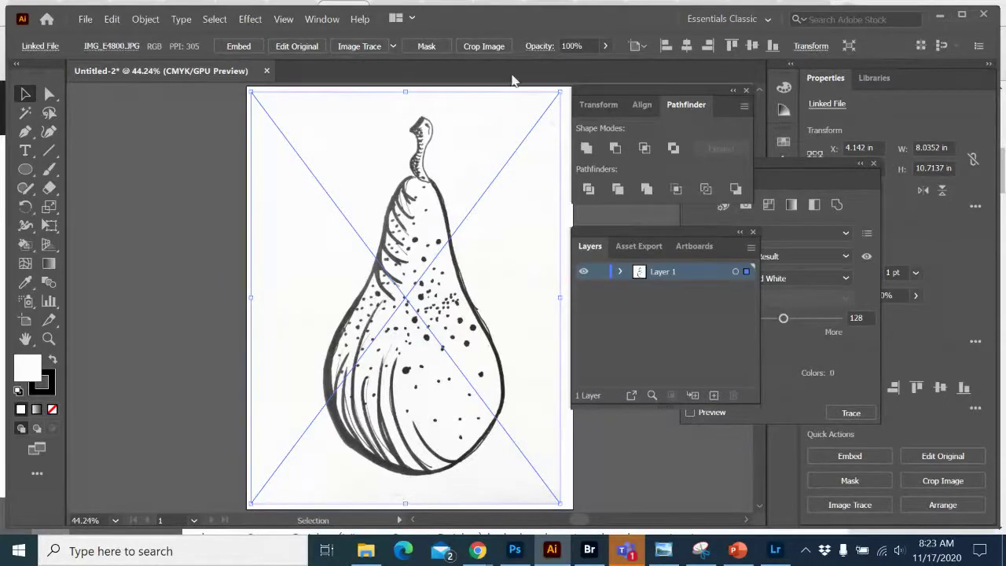
# Switch to the Essentials workspace for comparison and return to Essentials Classic
pyautogui.click(741, 20)
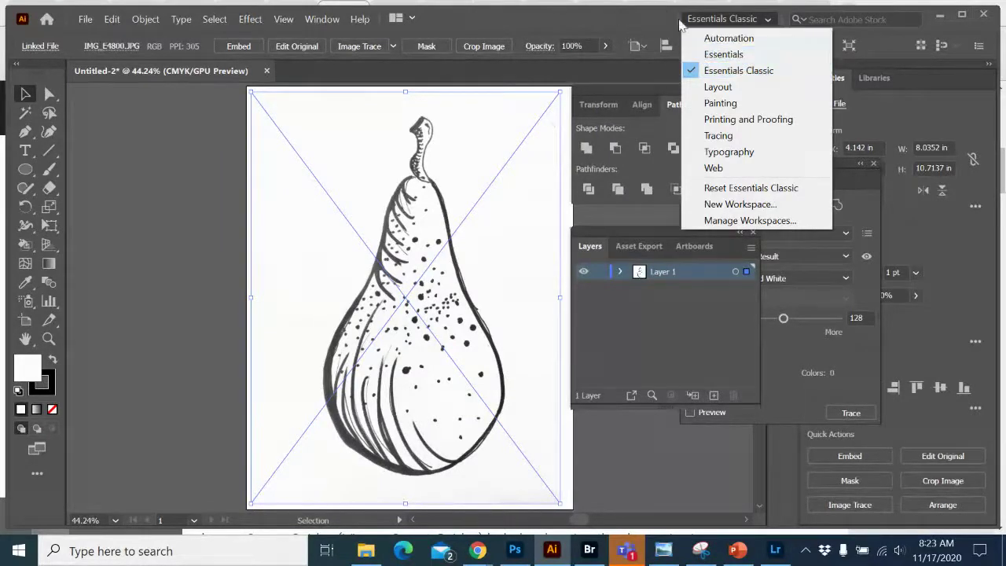
pyautogui.click(715, 54)
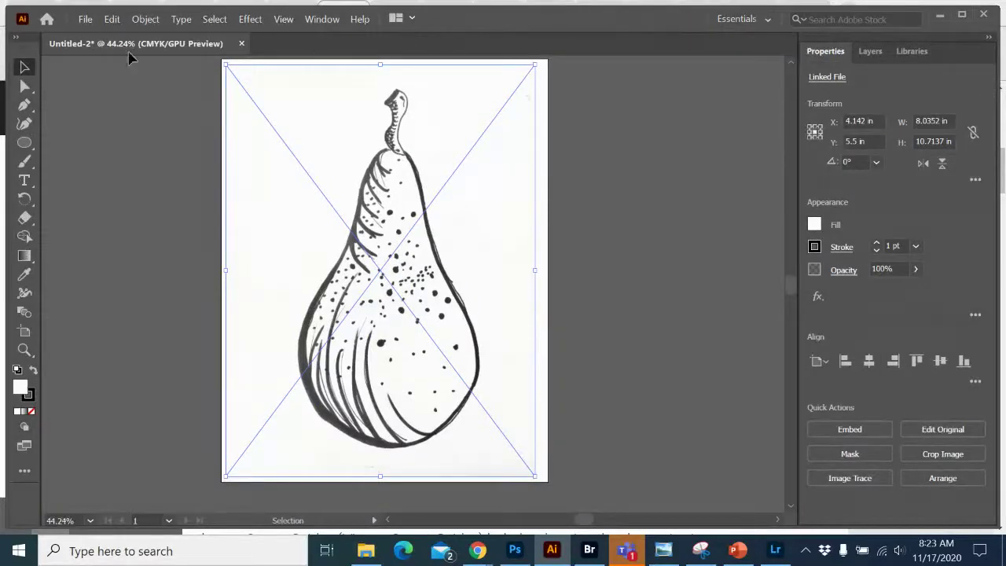
pyautogui.click(762, 19)
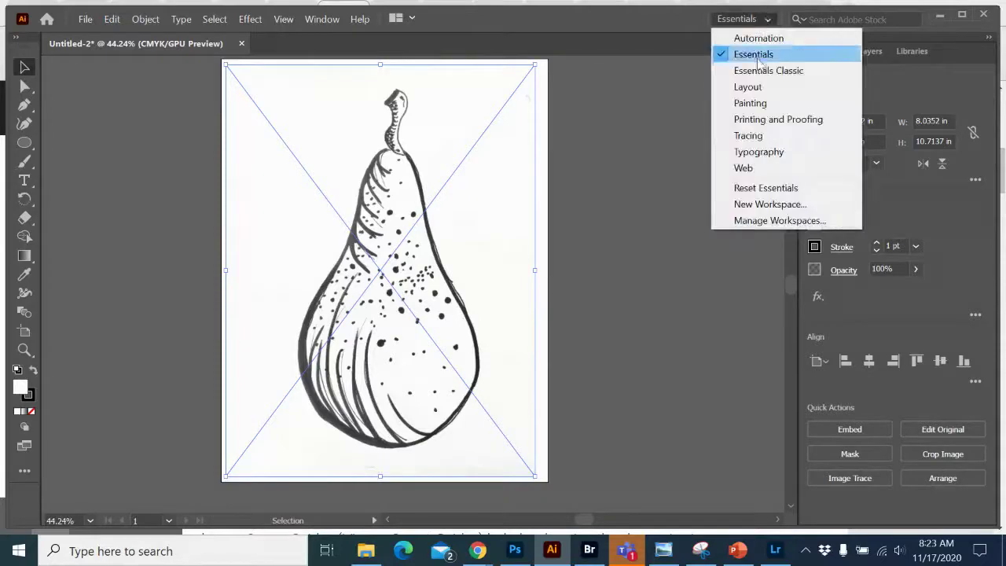
pyautogui.click(758, 72)
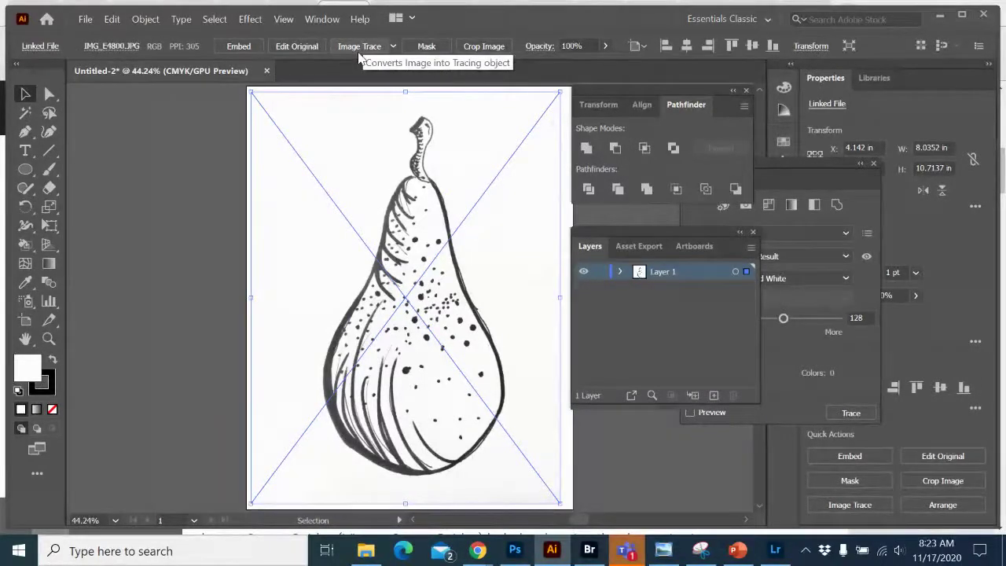
# Clear the work area by closing the Pathfinder group, collapsing the Layers group, and moving Image Trace up beside the artboard
pyautogui.click(746, 90)
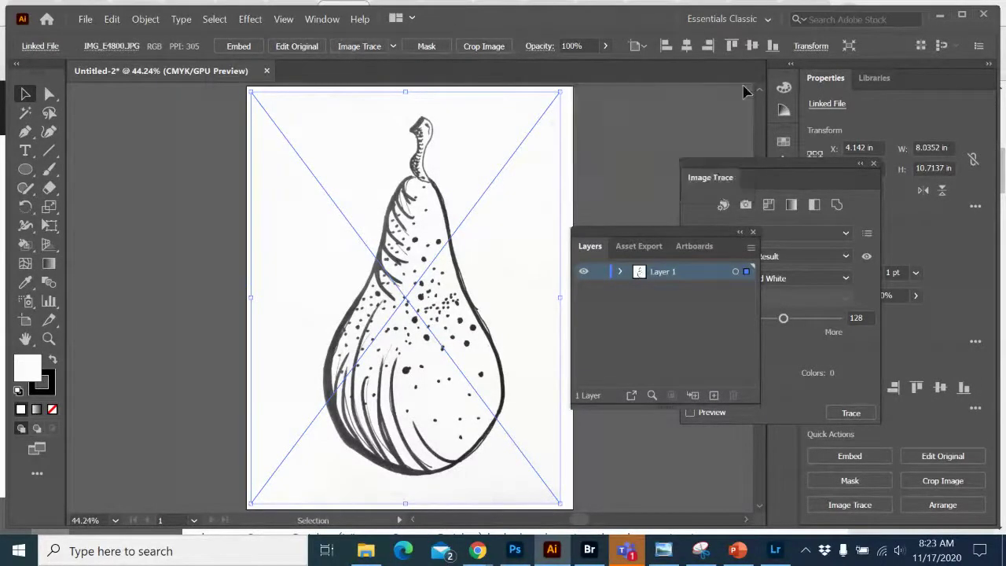
pyautogui.click(741, 234)
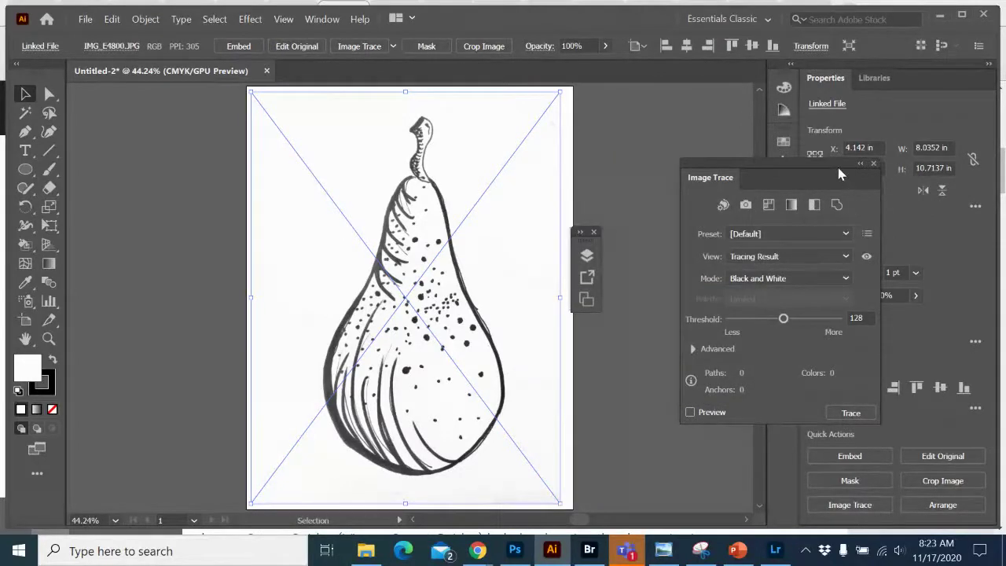
pyautogui.moveTo(731, 164); pyautogui.dragTo(646, 62)
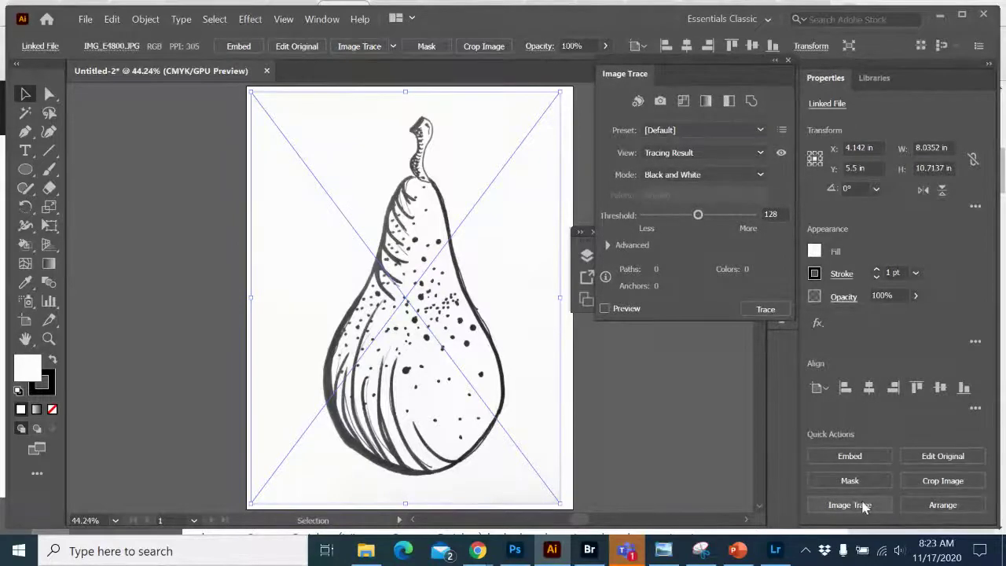
pyautogui.click(323, 21)
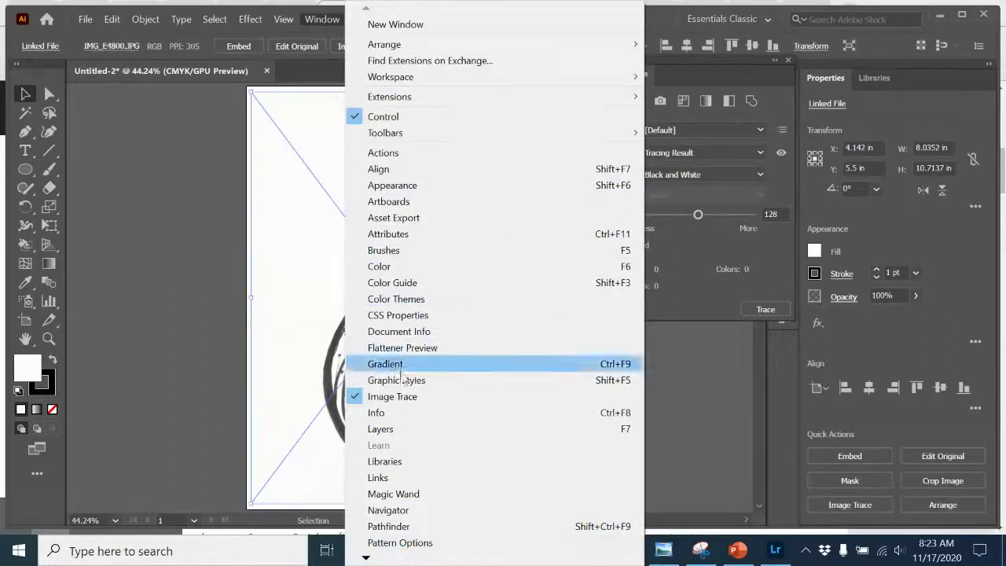
pyautogui.click(696, 67)
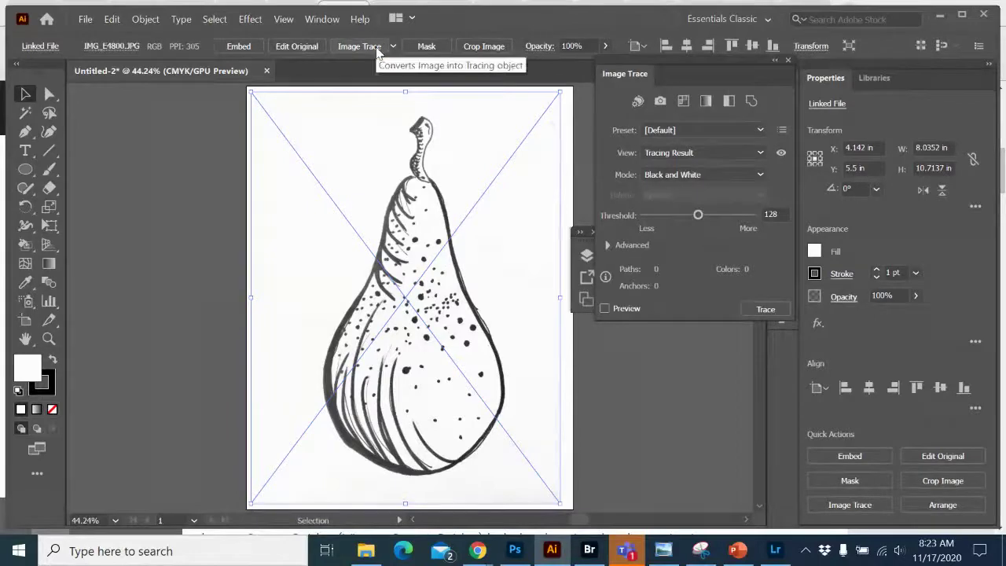
# Image-trace the selected pear drawing with the [Default] preset, continuing despite the large image size
pyautogui.click(849, 505)
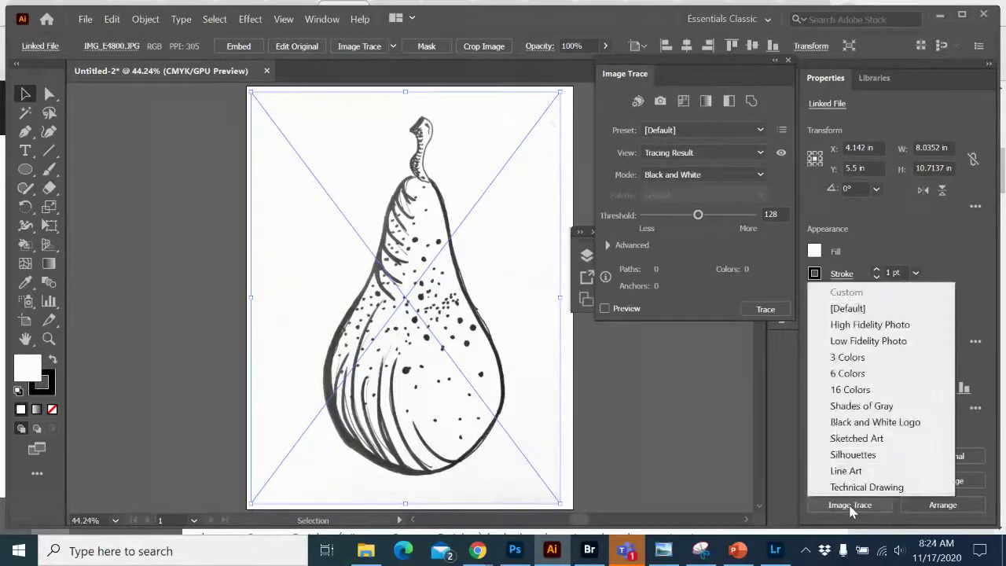
pyautogui.click(849, 505)
pyautogui.click(849, 505)
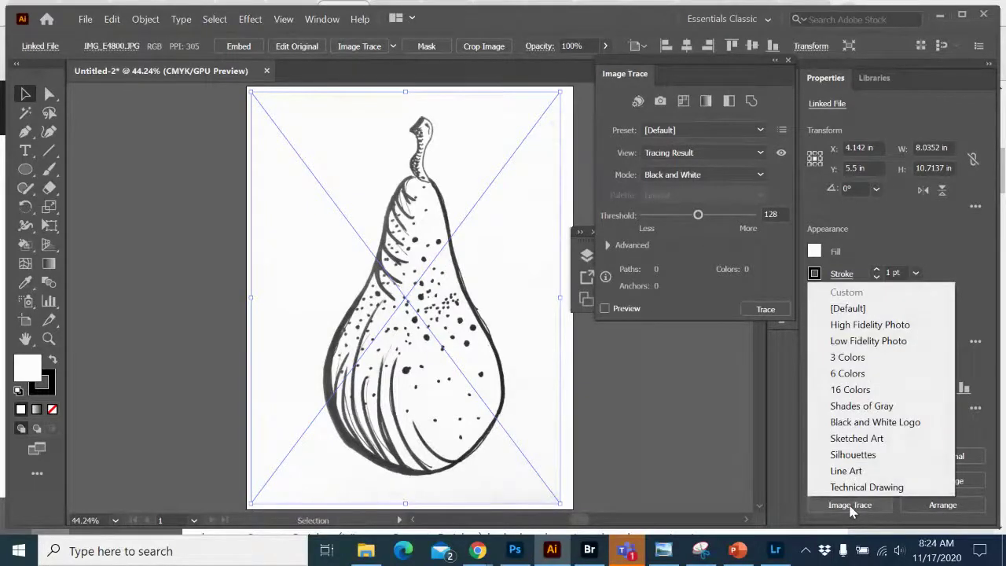
pyautogui.click(851, 308)
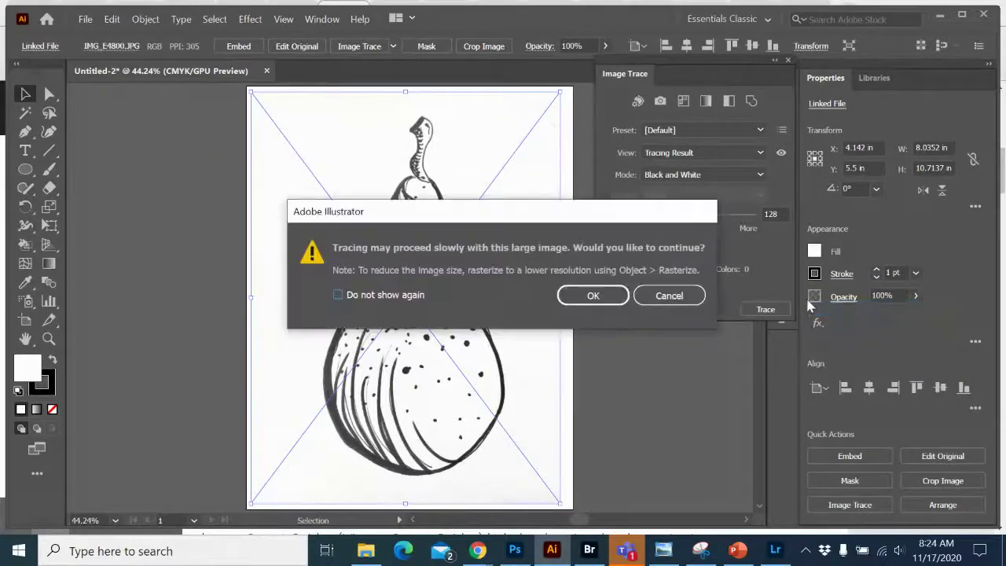
pyautogui.click(576, 297)
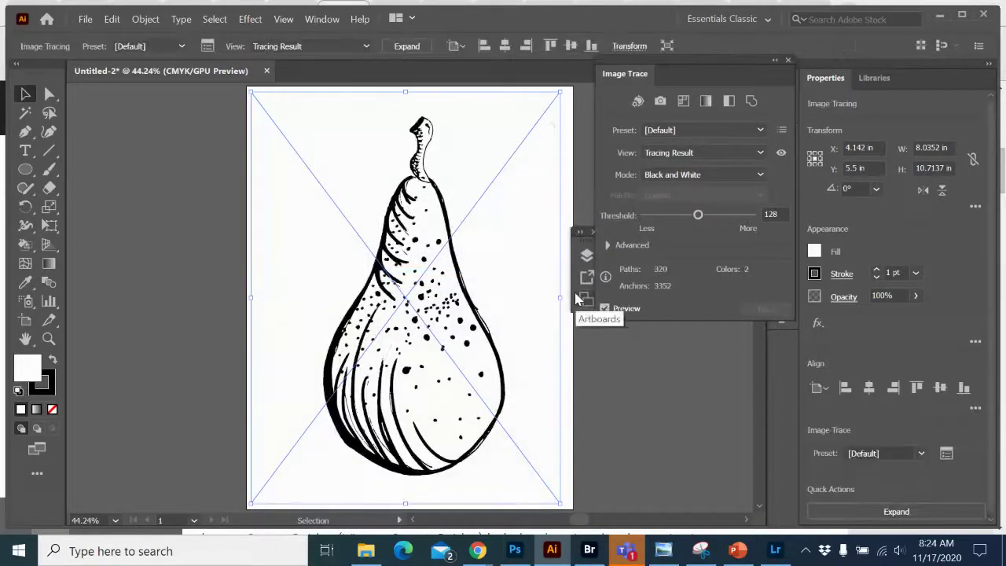
# Examine the traced lines and dots of the pear up close at 150%
pyautogui.hotkey('ctrl', '=')
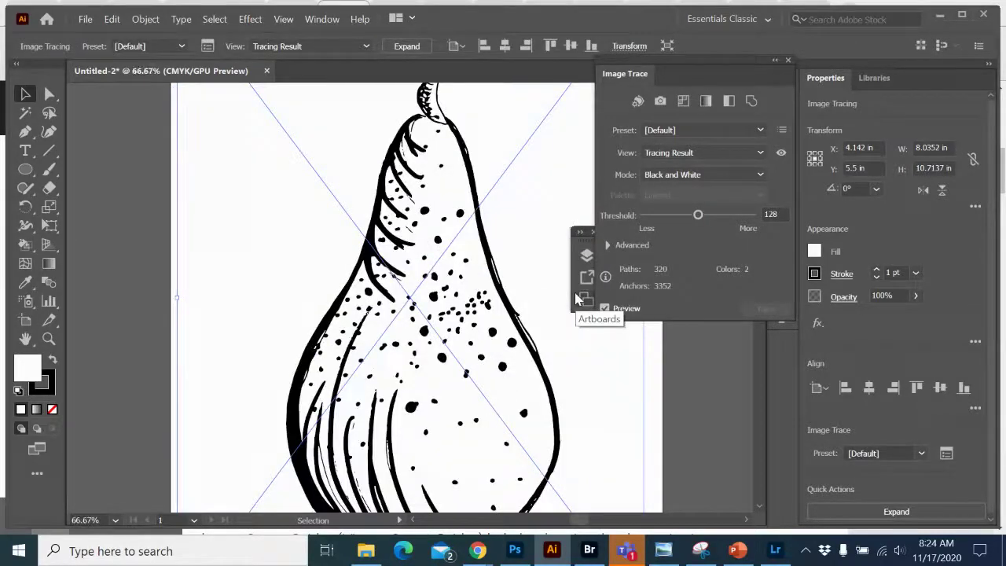
pyautogui.hotkey('ctrl', '=')
pyautogui.hotkey('ctrl', '=')
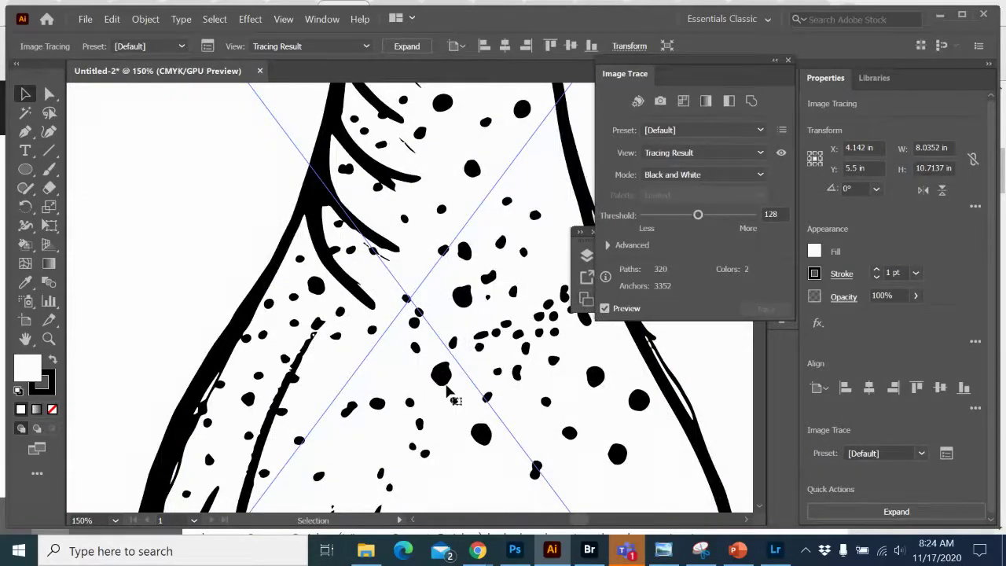
# Set the black-and-white tracing's threshold to 150 and look through the available tracing presets without choosing another one
pyautogui.hotkey('ctrl', '-')
pyautogui.hotkey('ctrl', '-')
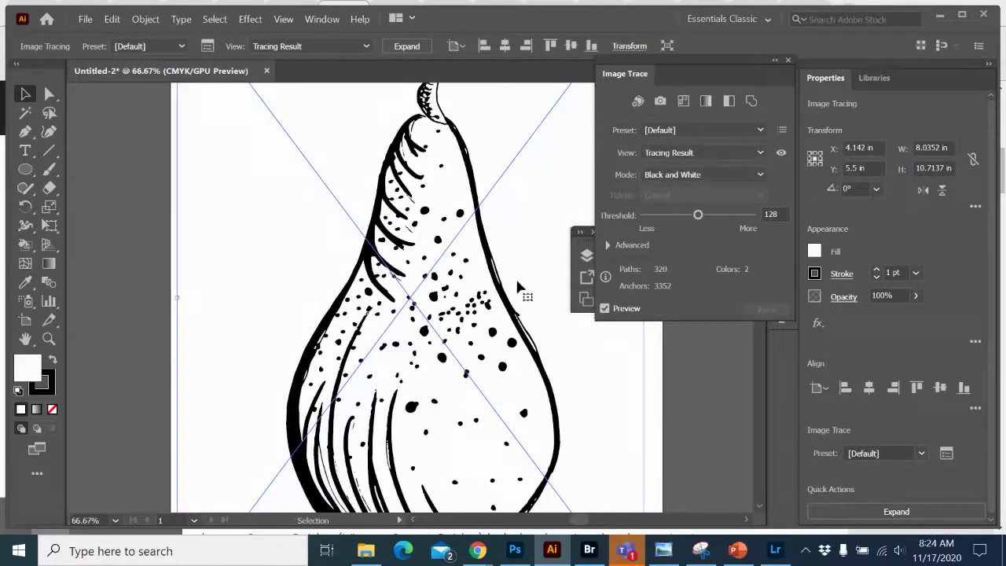
pyautogui.hotkey('ctrl', '-')
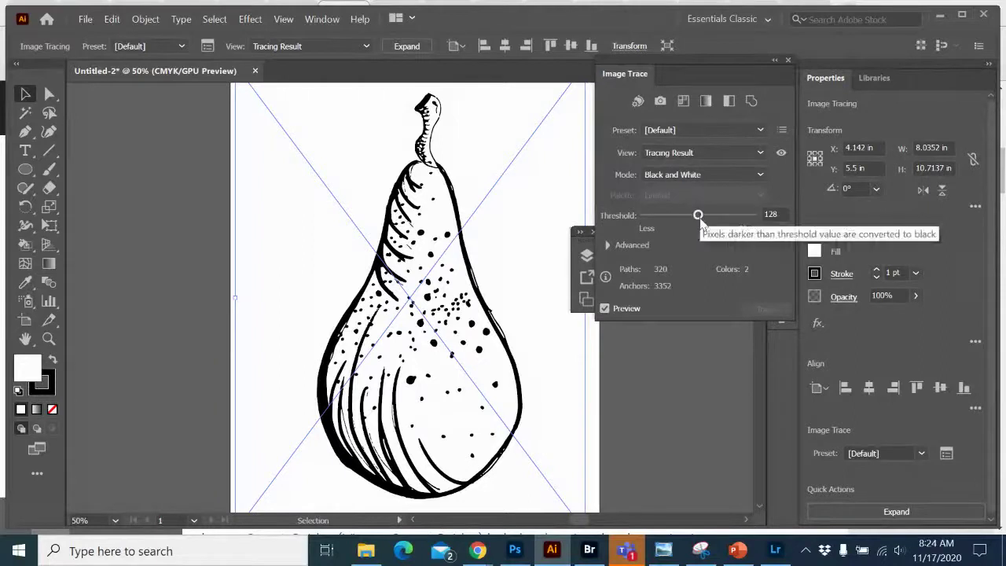
pyautogui.moveTo(699, 222); pyautogui.dragTo(710, 222)
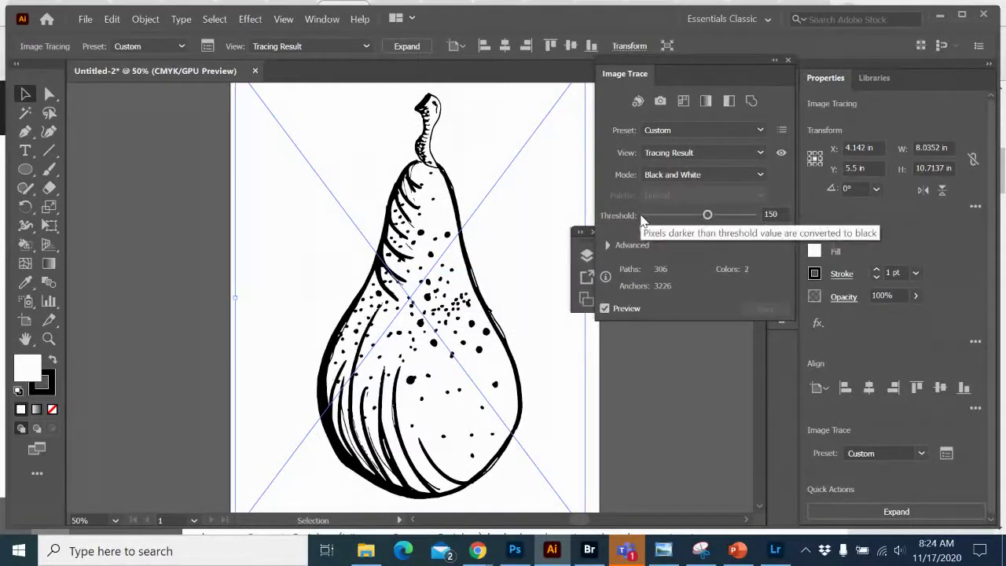
pyautogui.click(760, 131)
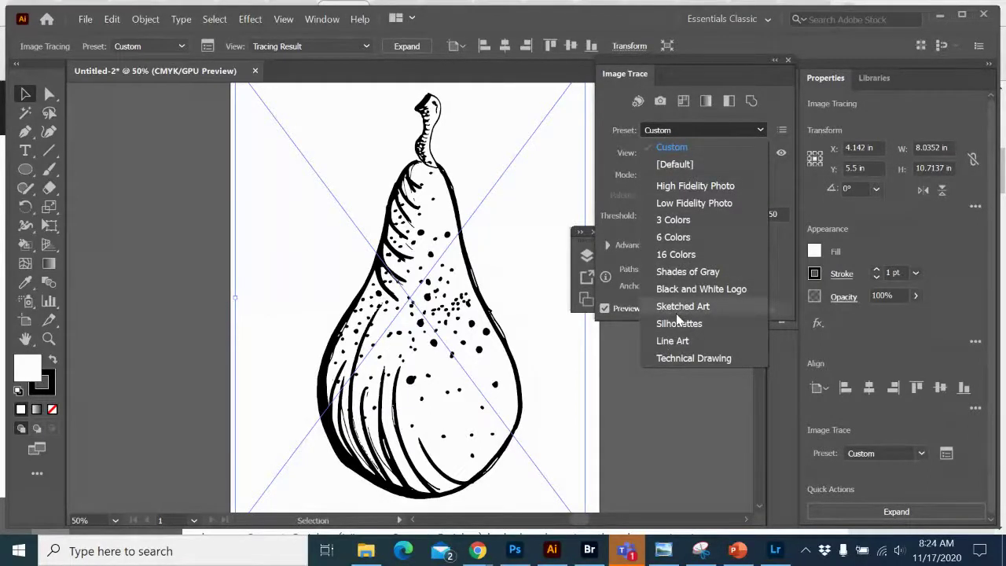
pyautogui.click(511, 176)
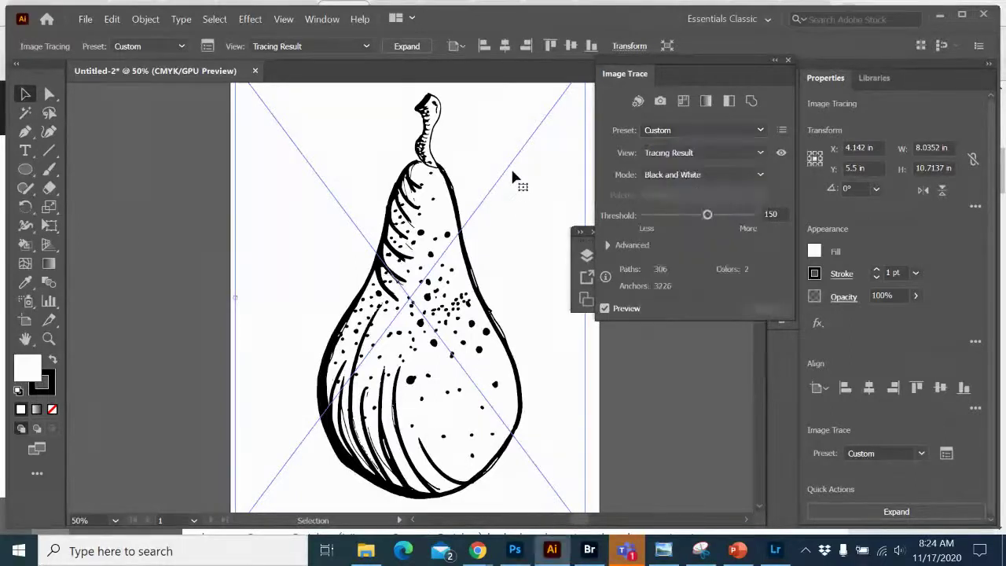
# Move the traced pear partly off the artboard and back to about its original position
pyautogui.hscroll(1, 511, 176)
pyautogui.scroll(3, 512, 176)
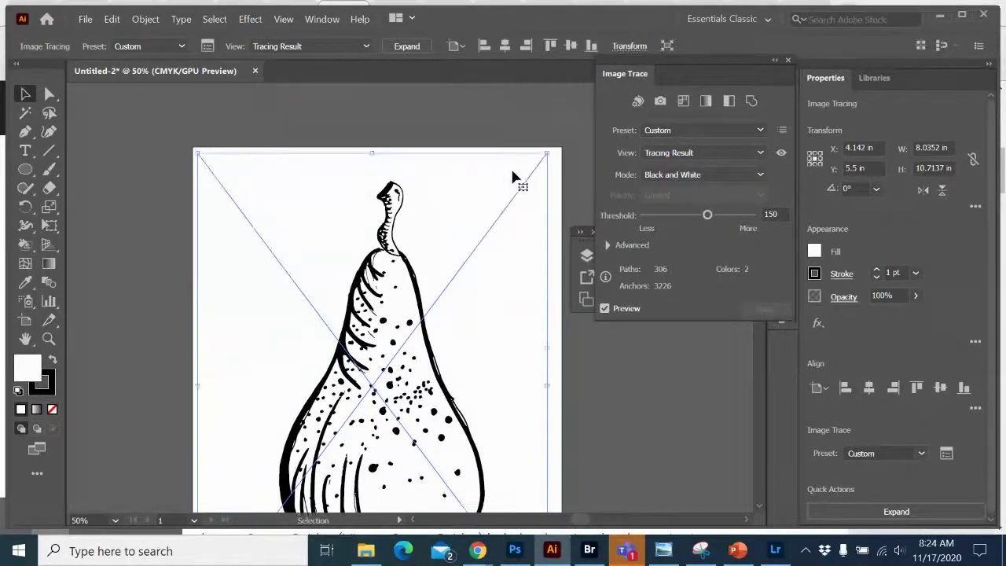
pyautogui.scroll(-2, 511, 176)
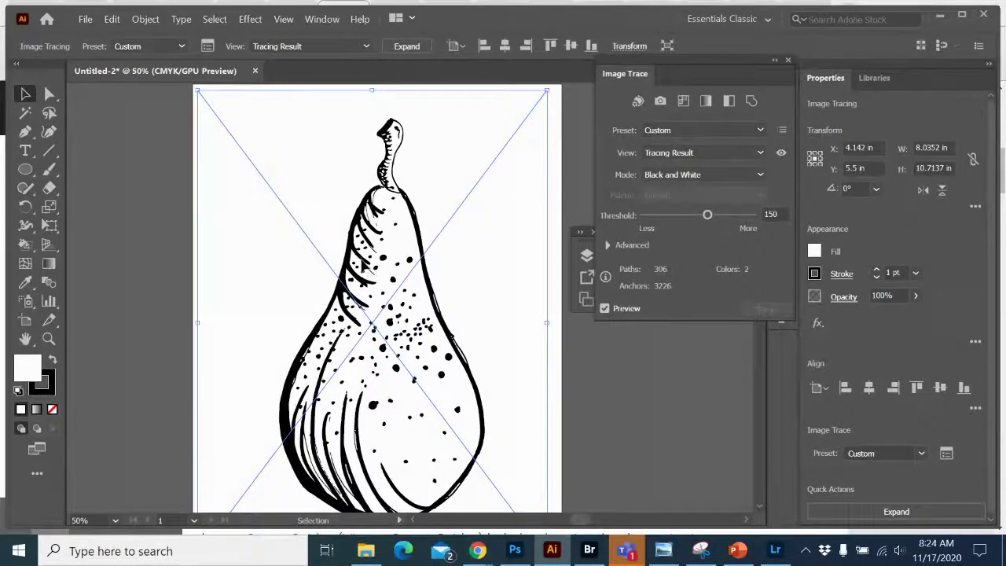
pyautogui.moveTo(364, 262); pyautogui.dragTo(267, 255)
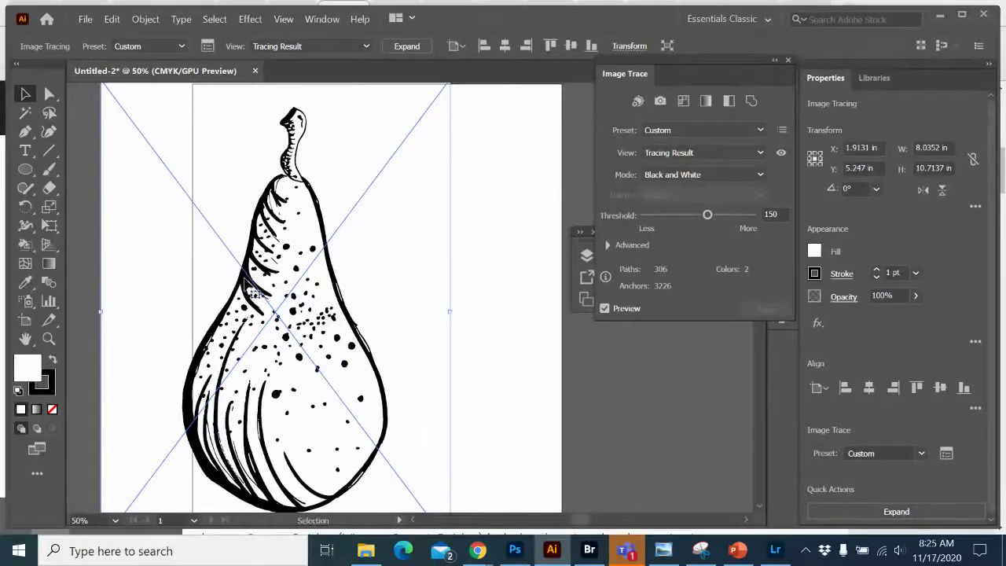
pyautogui.moveTo(245, 285)
pyautogui.mouseDown()
pyautogui.moveTo(321, 277)
pyautogui.moveTo(343, 293)
pyautogui.mouseUp()
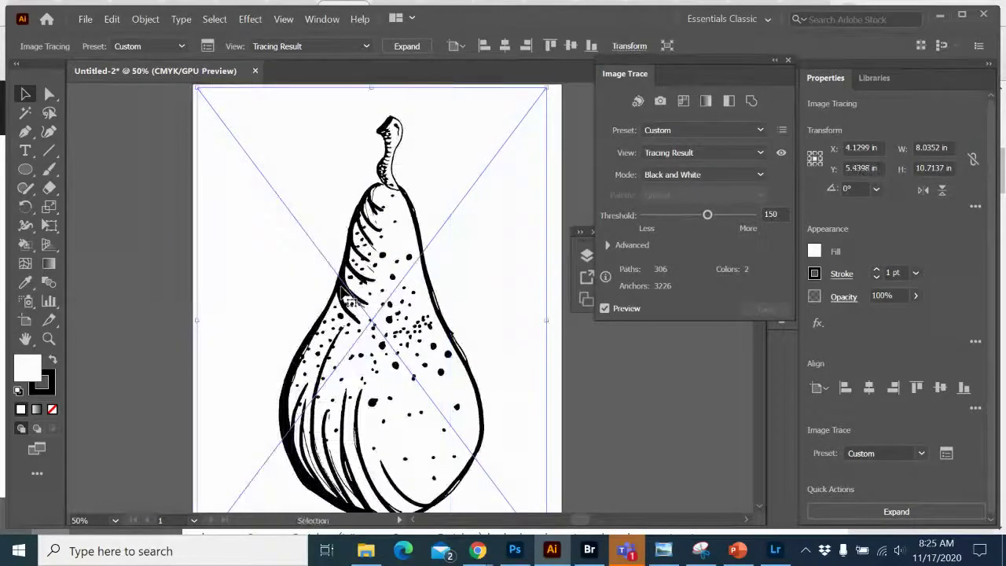
# Expand the pear tracing into editable vector paths and clear the selection
pyautogui.click(412, 51)
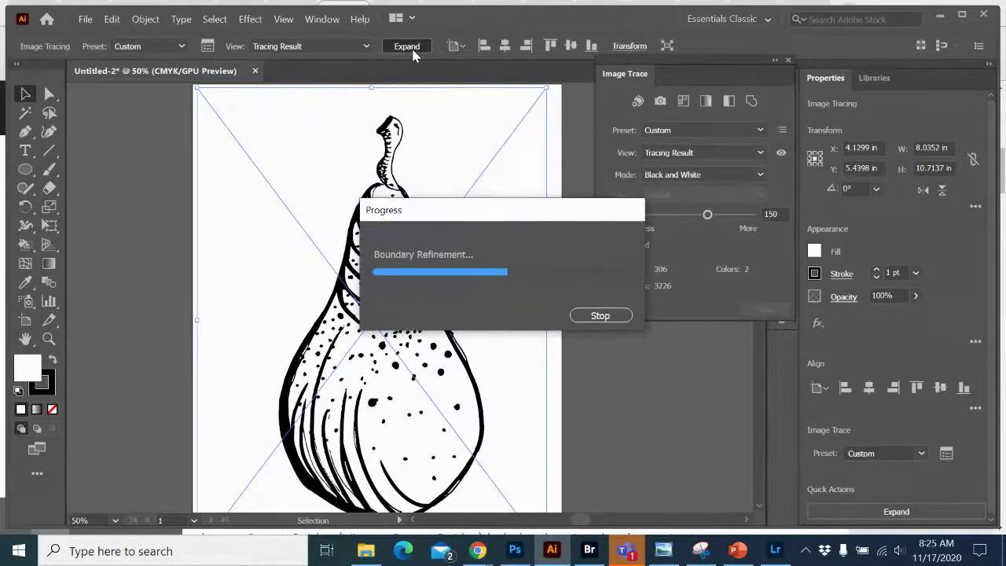
pyautogui.click(407, 46)
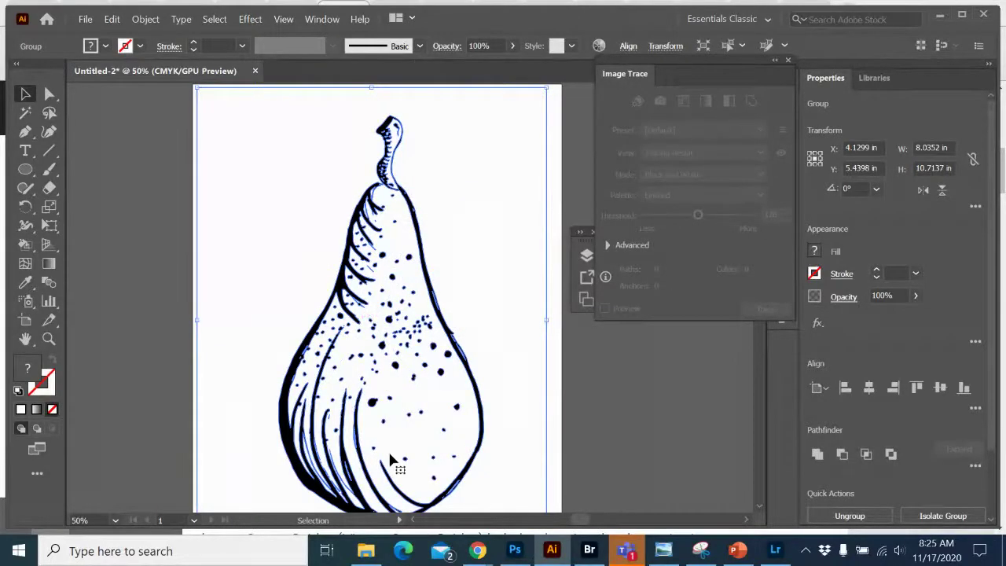
pyautogui.rightClick(139, 173)
pyautogui.click(118, 146)
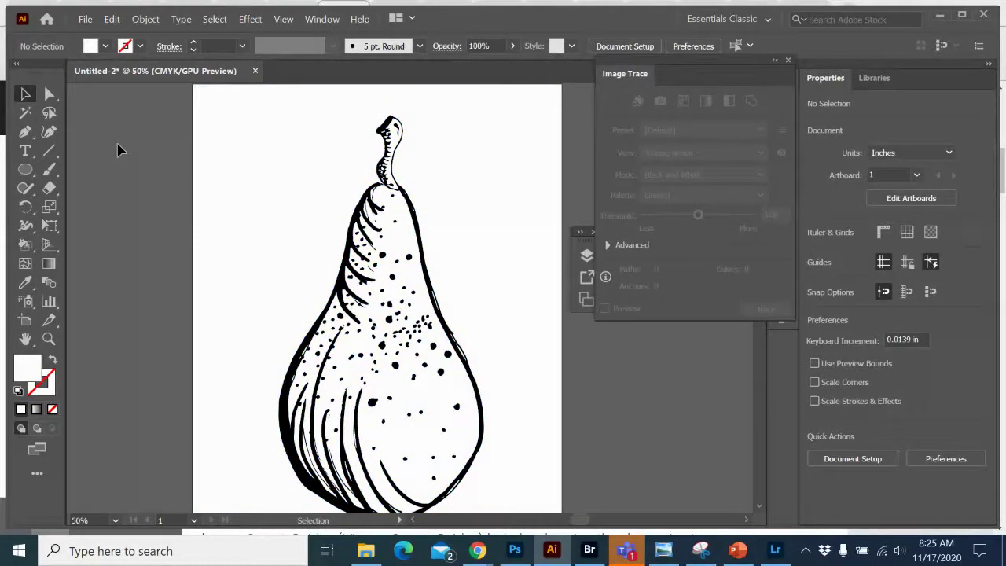
# Use Direct Selection to select the white background compound path around the pear and delete it
pyautogui.click(50, 94)
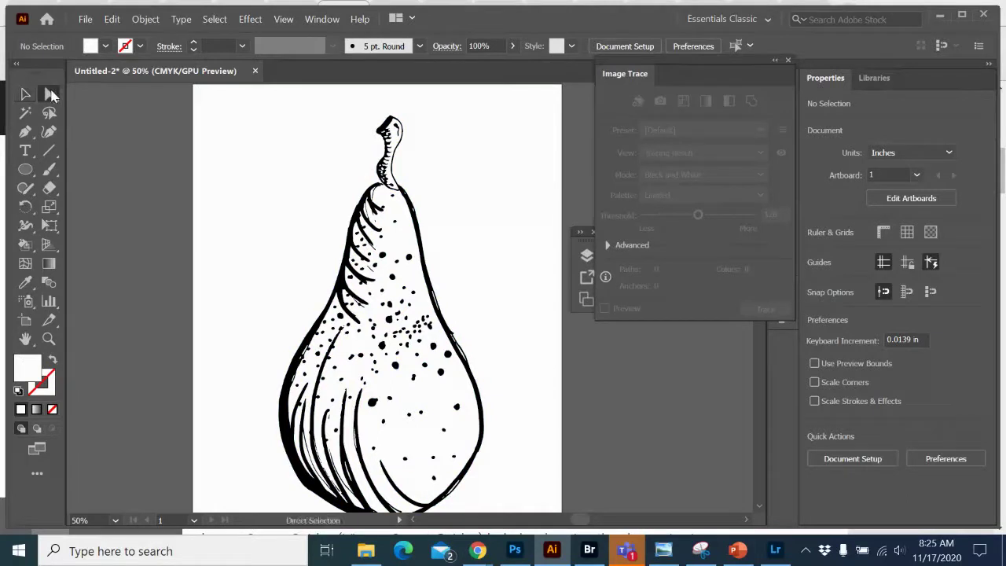
pyautogui.rightClick(306, 147)
pyautogui.hotkey('ctrl', 'a')
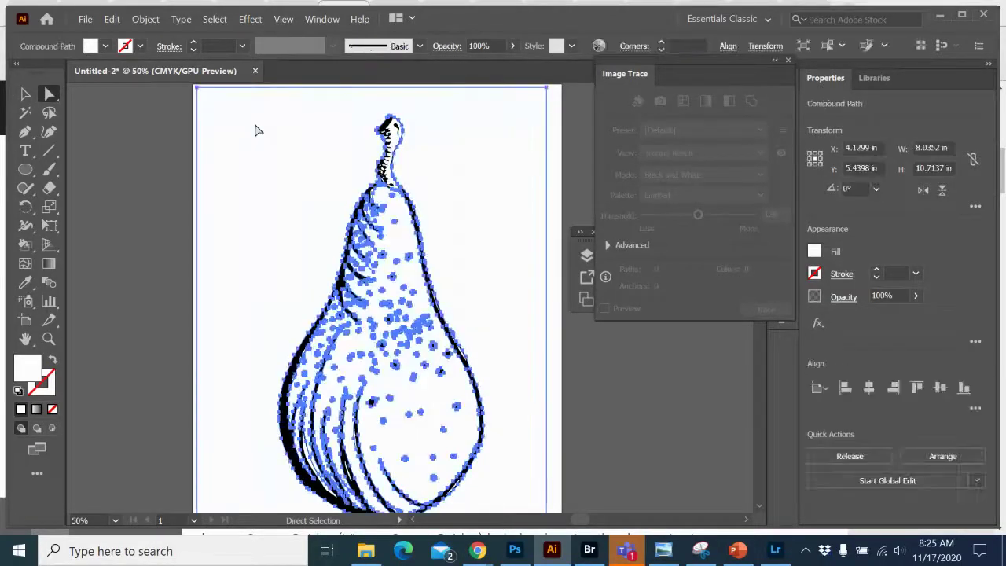
pyautogui.click(255, 129)
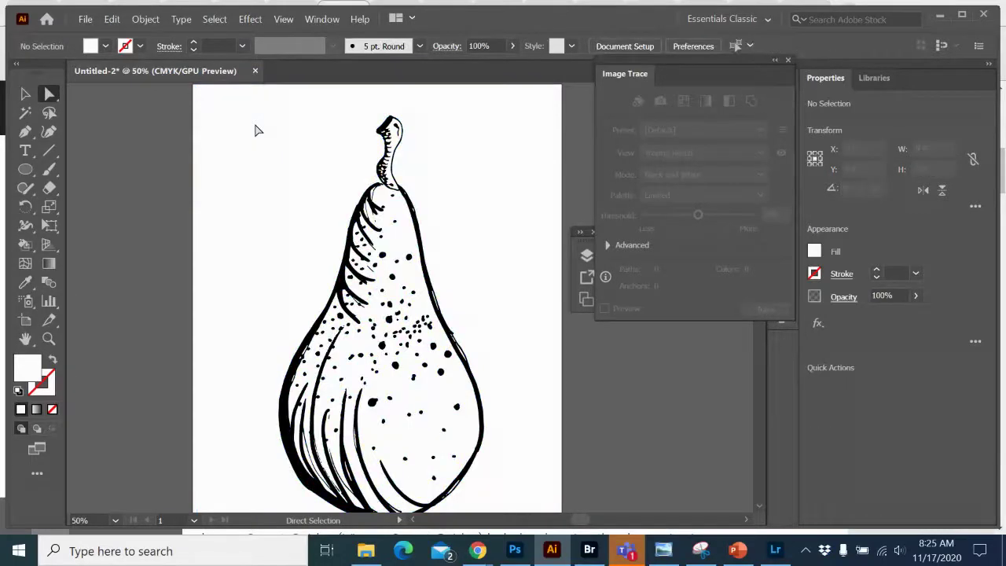
# Move the pear group partly off the artboard to check its background for transparency, undo the move and deselect it
pyautogui.click(24, 95)
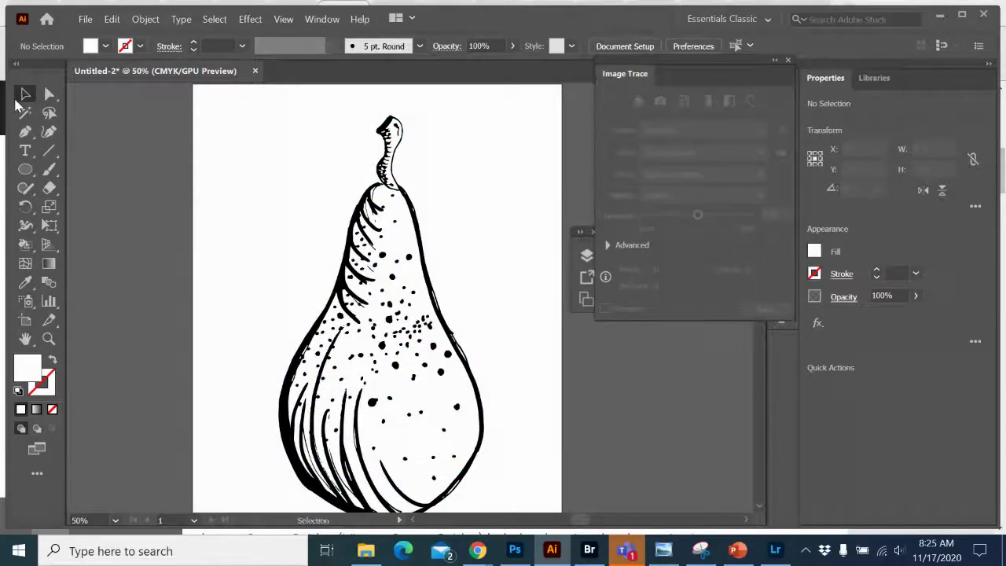
pyautogui.click(288, 339)
pyautogui.moveTo(339, 320); pyautogui.dragTo(131, 248)
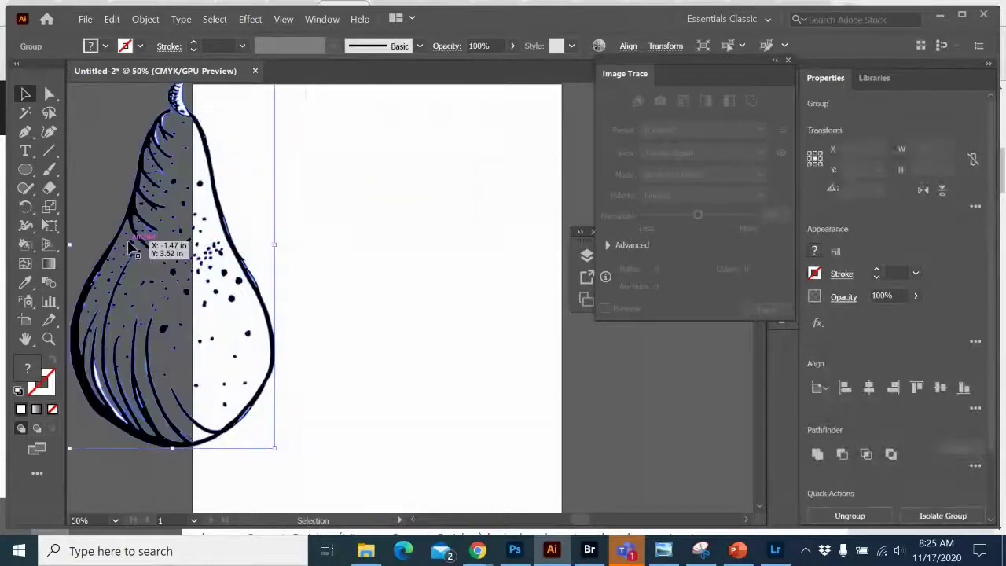
pyautogui.hotkey('ctrl', 'z')
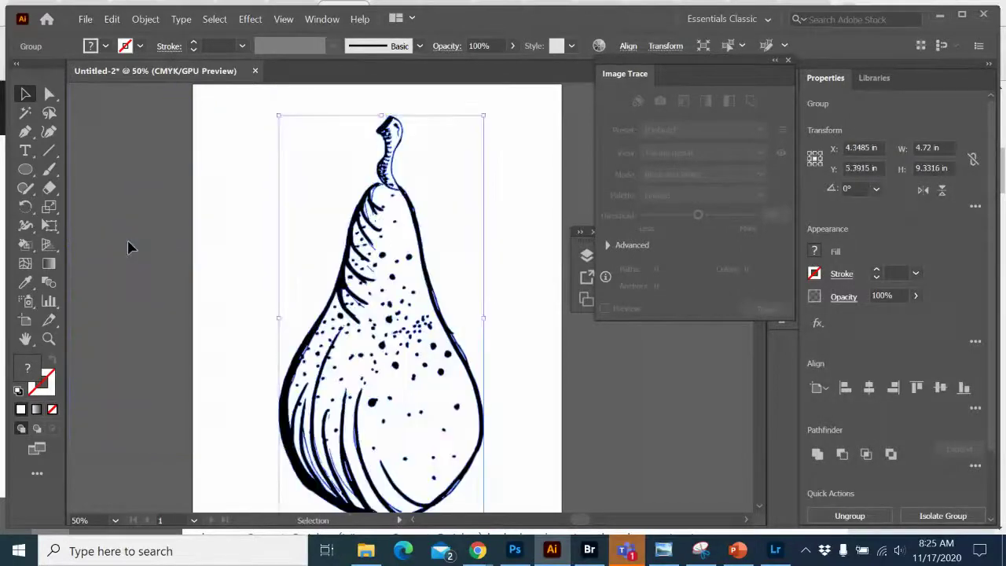
pyautogui.click(76, 192)
# Use Direct Selection to select the small white fragment along the pear's right outline and delete it
pyautogui.click(49, 94)
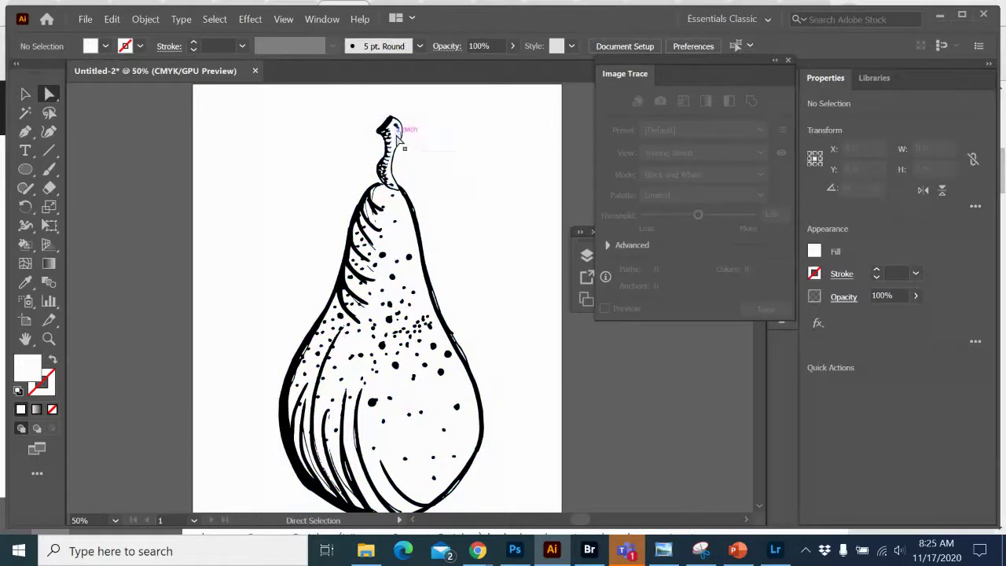
pyautogui.click(465, 356)
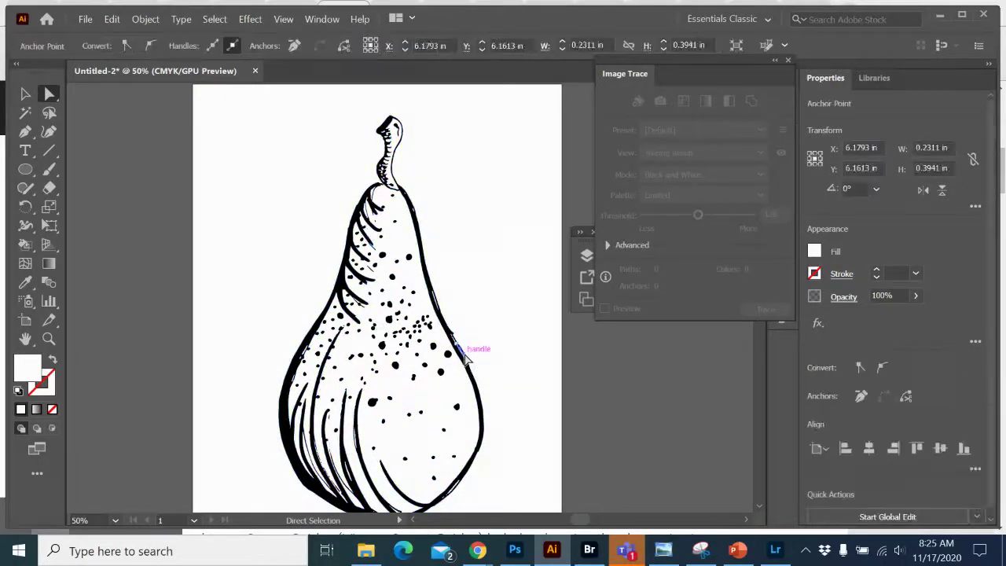
pyautogui.click(464, 356)
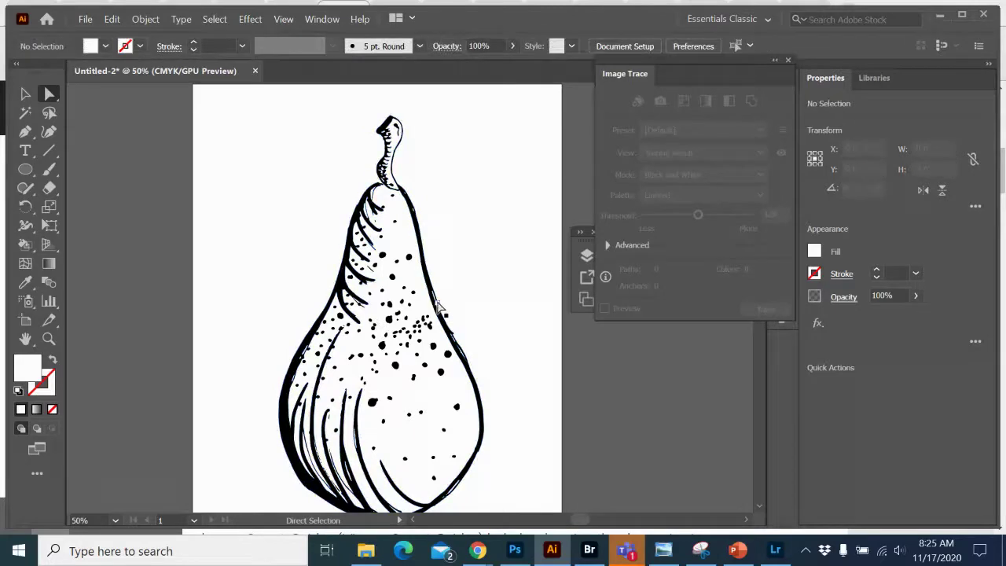
# Move the whole pear group slightly upward on the artboard, deselect it and check its placement
pyautogui.click(25, 93)
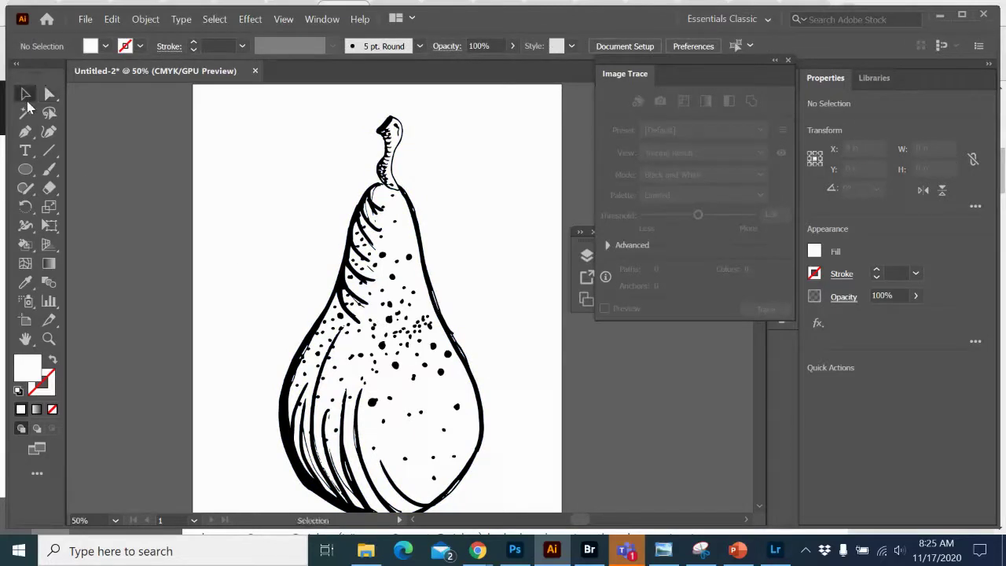
pyautogui.moveTo(444, 325); pyautogui.dragTo(447, 317)
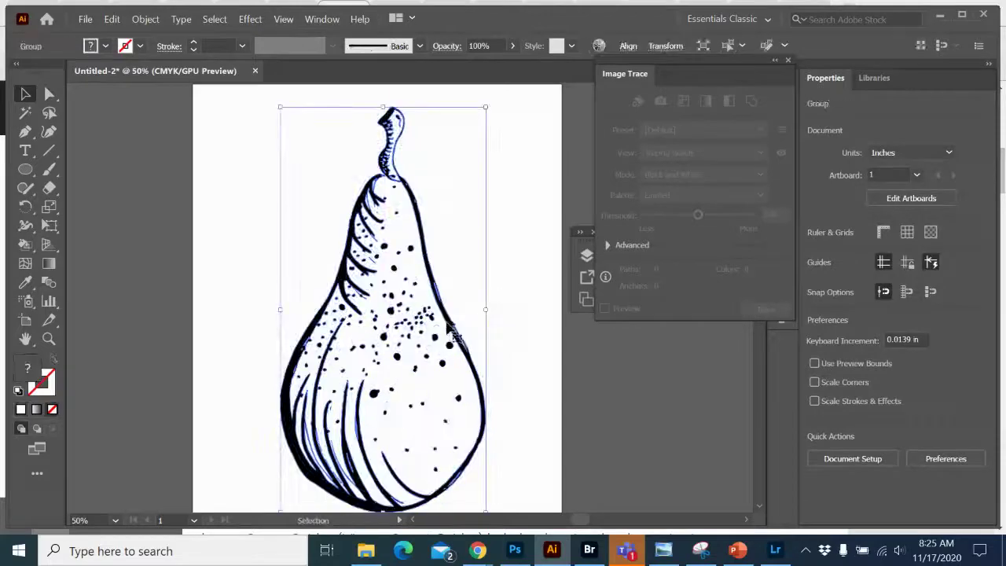
pyautogui.click(538, 309)
pyautogui.scroll(-3, 538, 308)
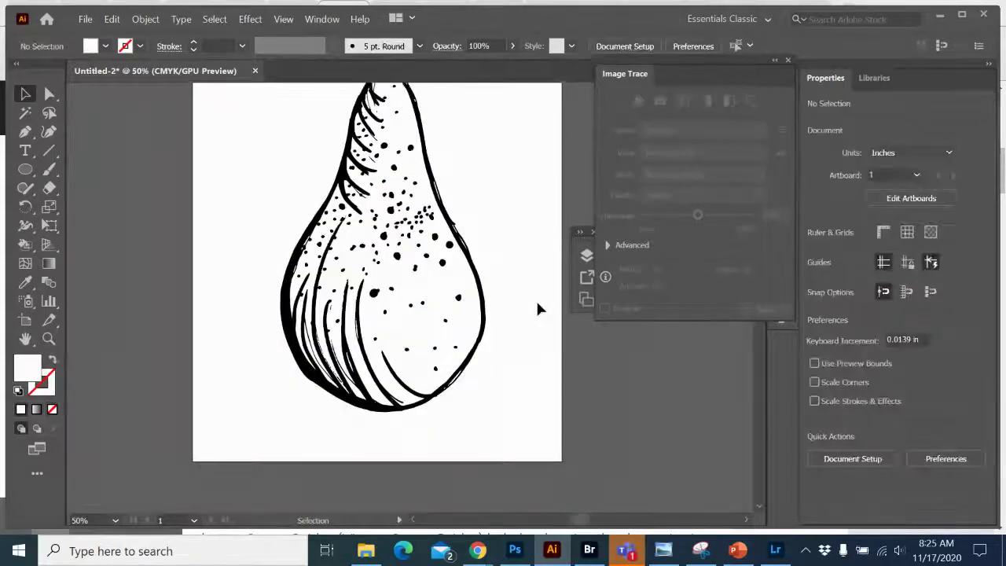
pyautogui.scroll(3, 538, 309)
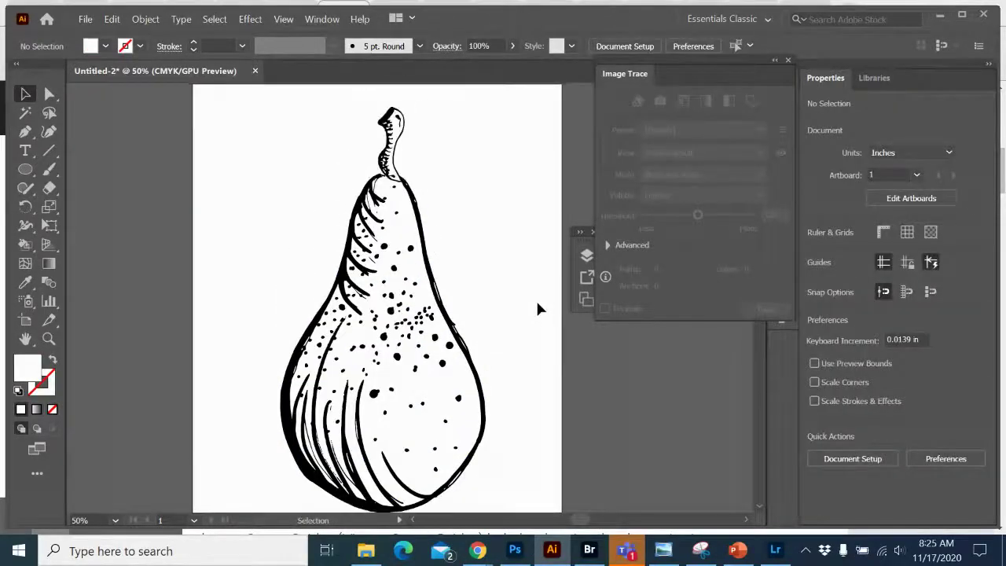
# Save the document to the Desktop as "Pear Trace" in Adobe Illustrator (*.AI) format
pyautogui.click(85, 19)
pyautogui.click(110, 155)
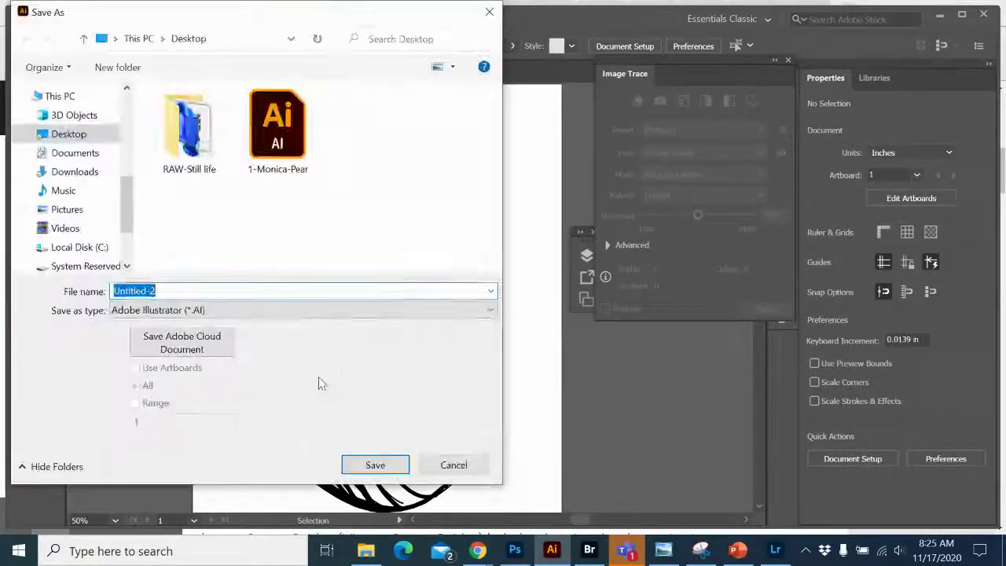
pyautogui.write('Pear Trace')
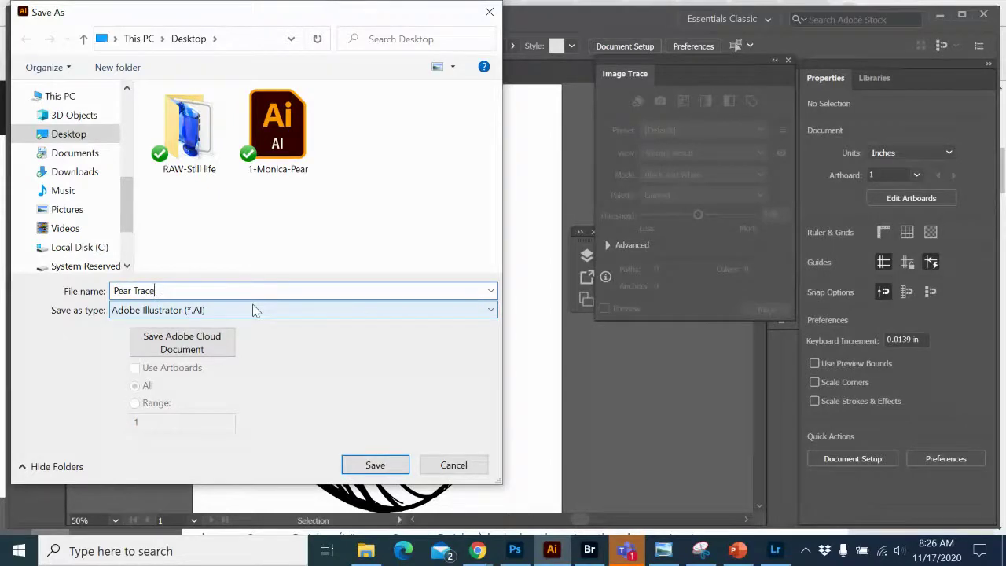
pyautogui.click(377, 465)
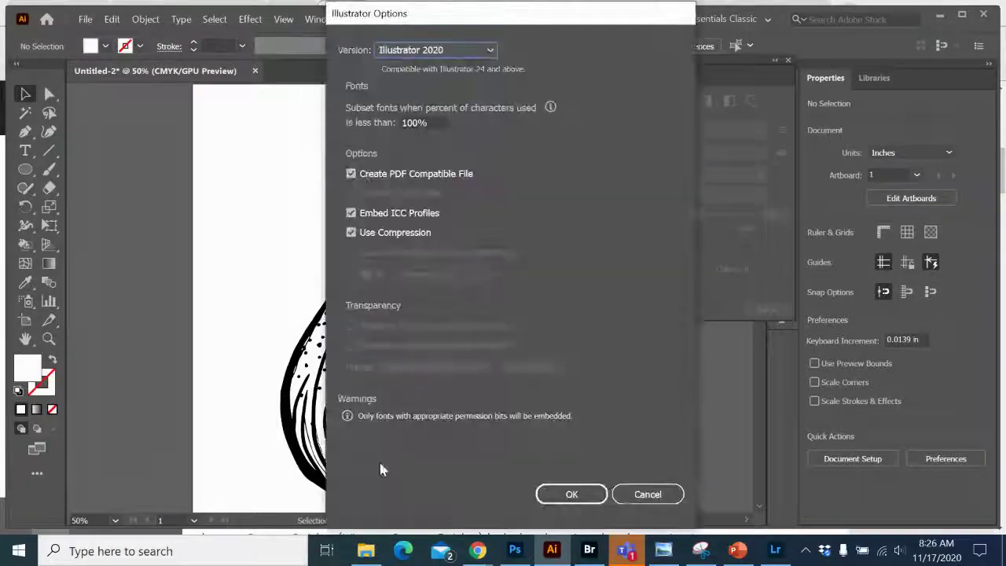